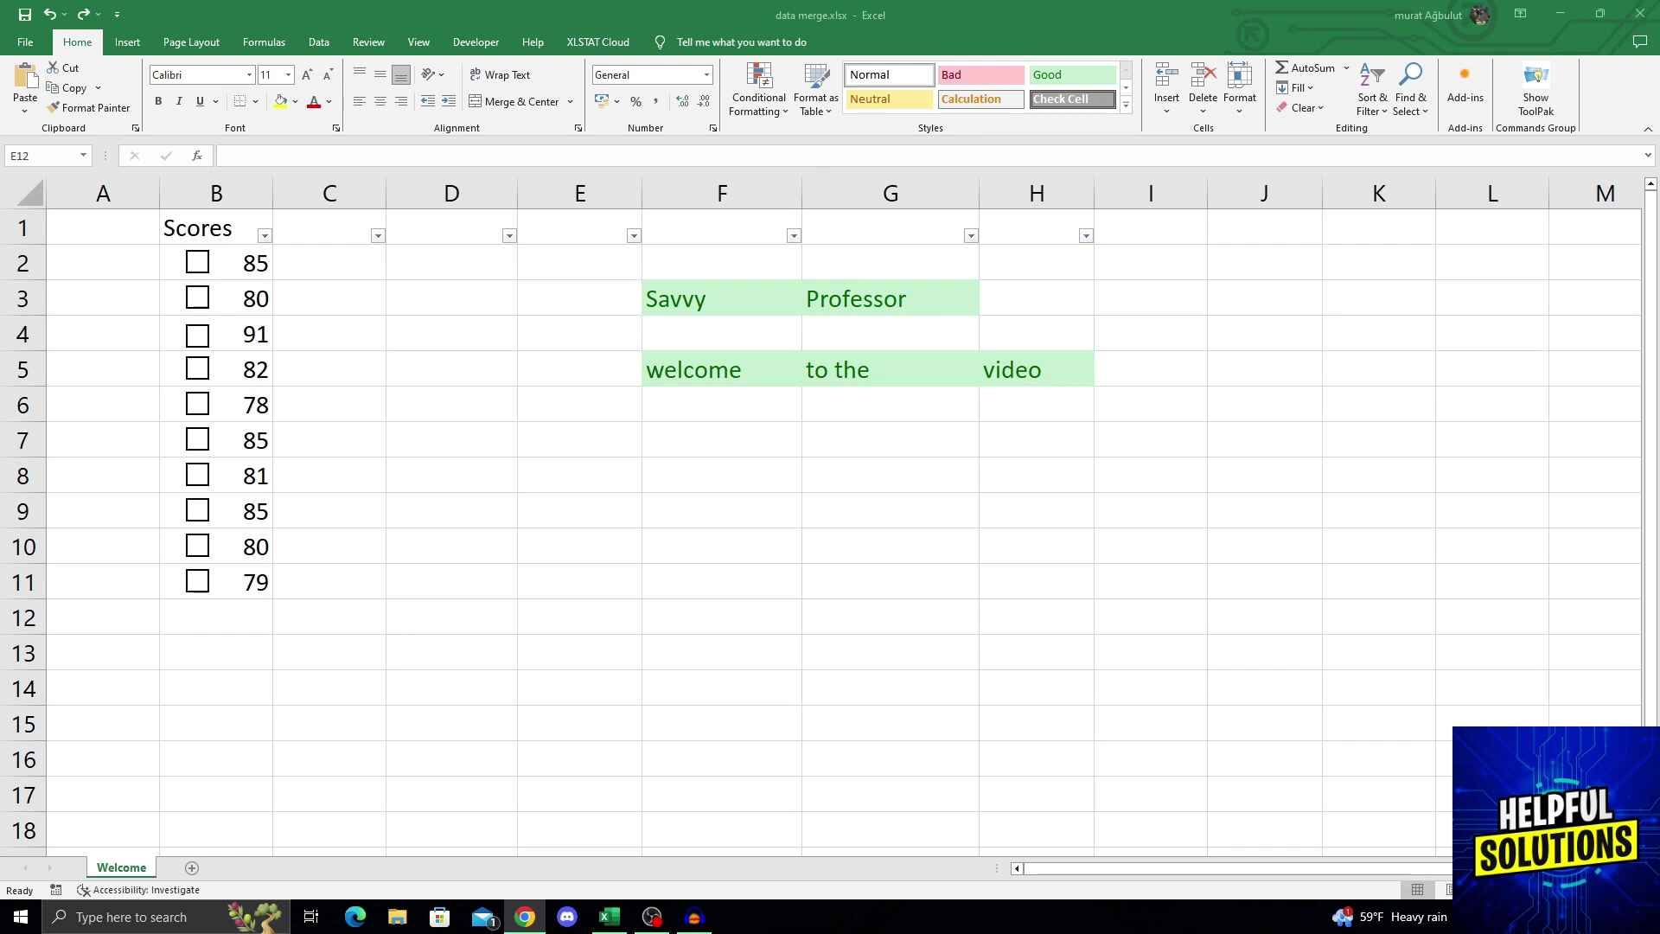
Step: Preview the Scores filter list and untick a few score values
{"action": "left_click", "coordinate": [265, 236]}
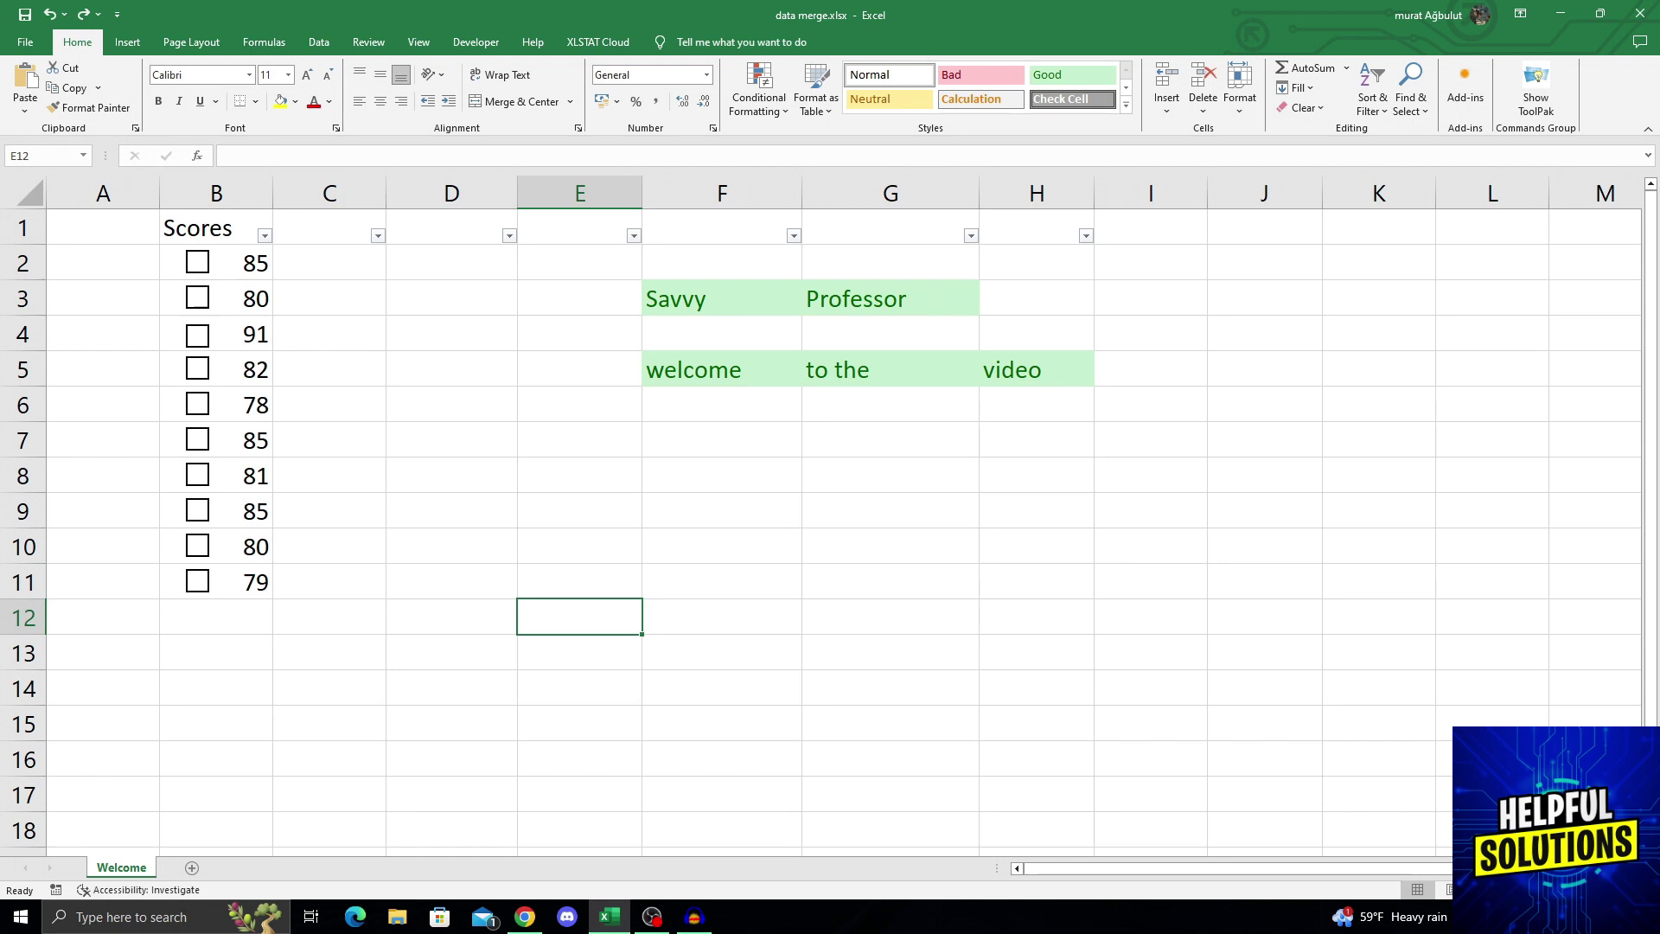
{"action": "left_click", "coordinate": [330, 299]}
{"action": "left_click", "coordinate": [264, 235]}
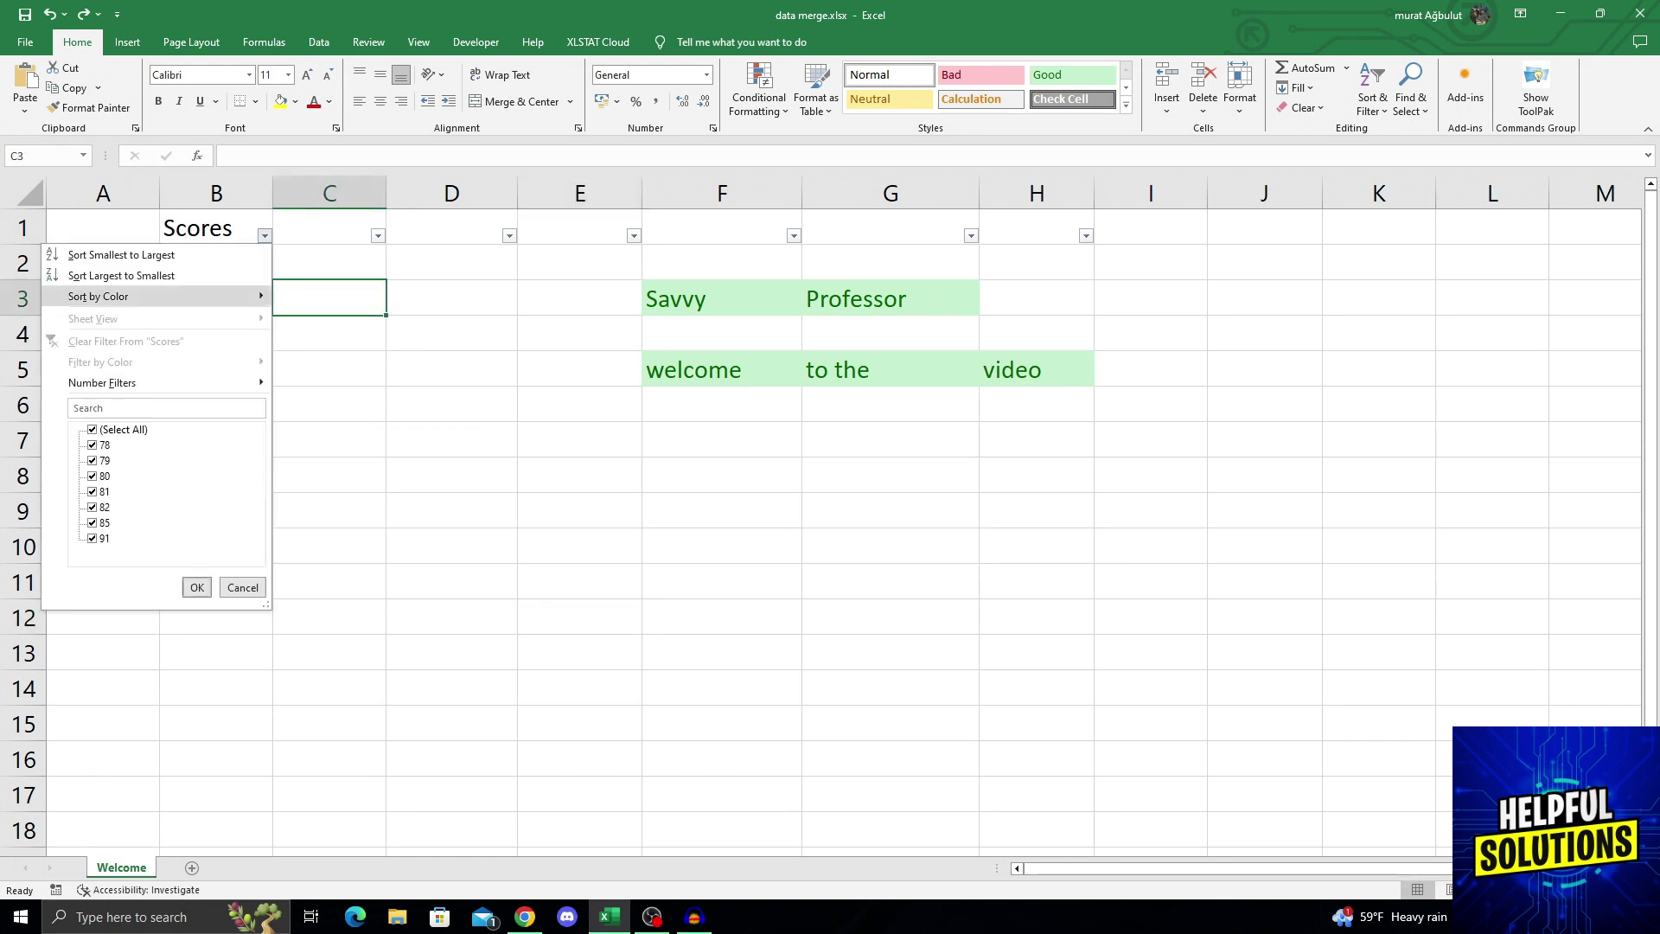
{"action": "key", "text": "Down"}
{"action": "key", "text": "space"}
{"action": "key", "text": "Down"}
{"action": "key", "text": "space"}
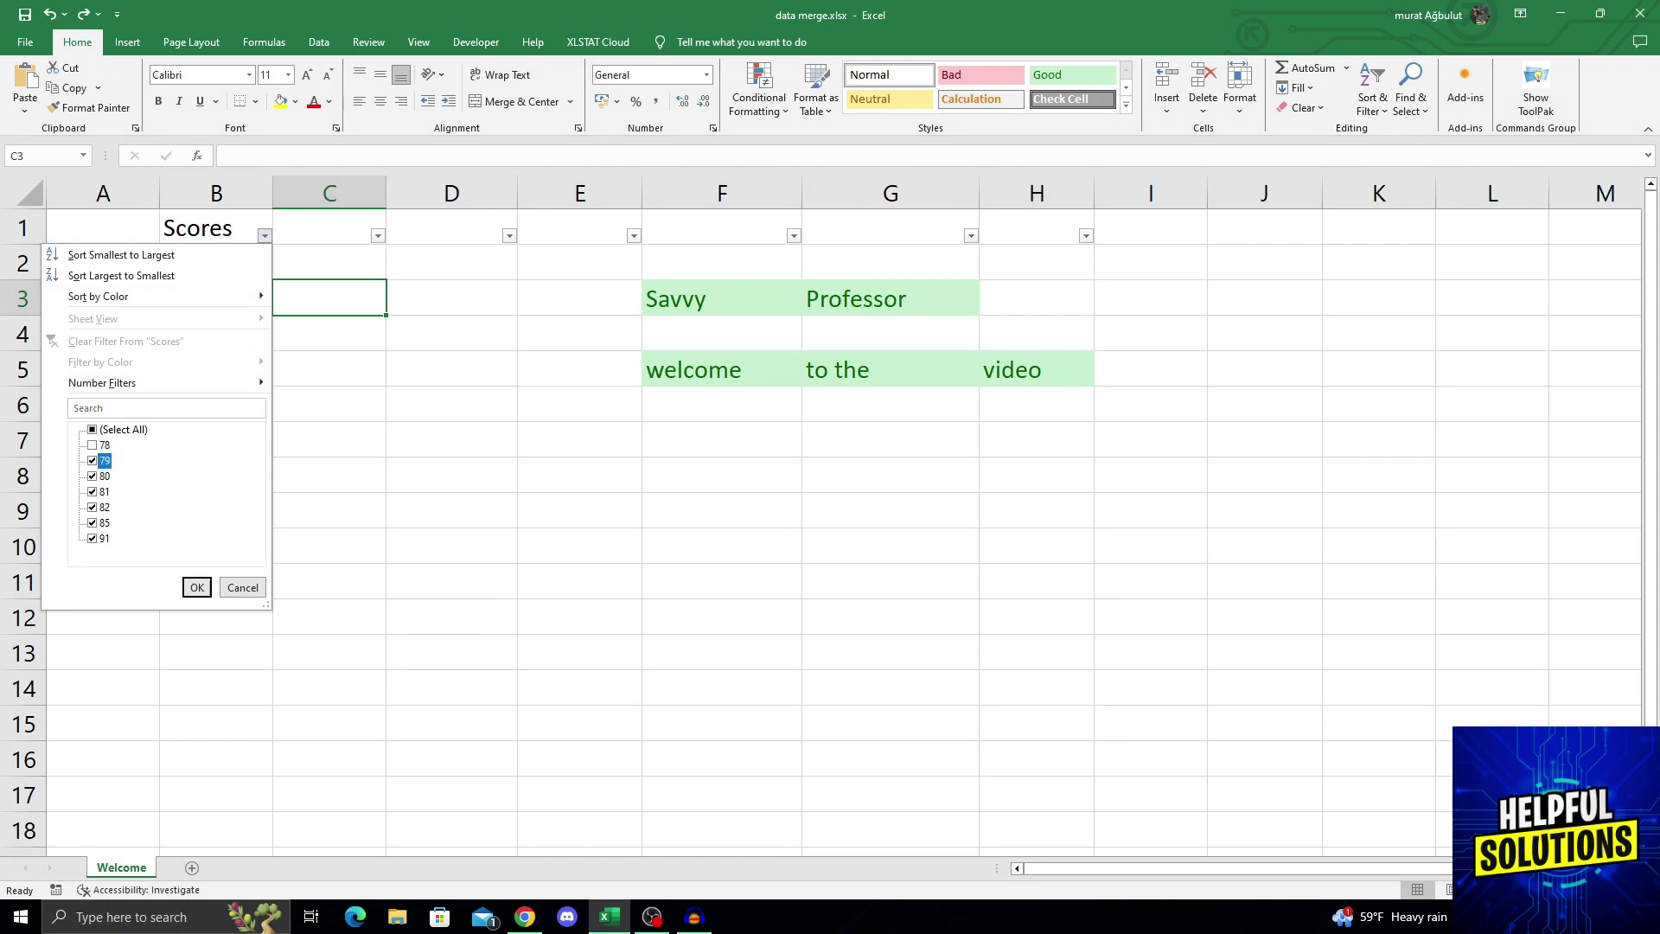
{"action": "key", "text": "Down"}
Step: Re-tick all score values and close the Scores list without filtering
{"action": "key", "text": "space"}
{"action": "key", "text": "Up"}
{"action": "key", "text": "space"}
{"action": "key", "text": "Up"}
{"action": "key", "text": "space"}
{"action": "key", "text": "Down"}
{"action": "key", "text": "Down"}
{"action": "left_click", "coordinate": [264, 235]}
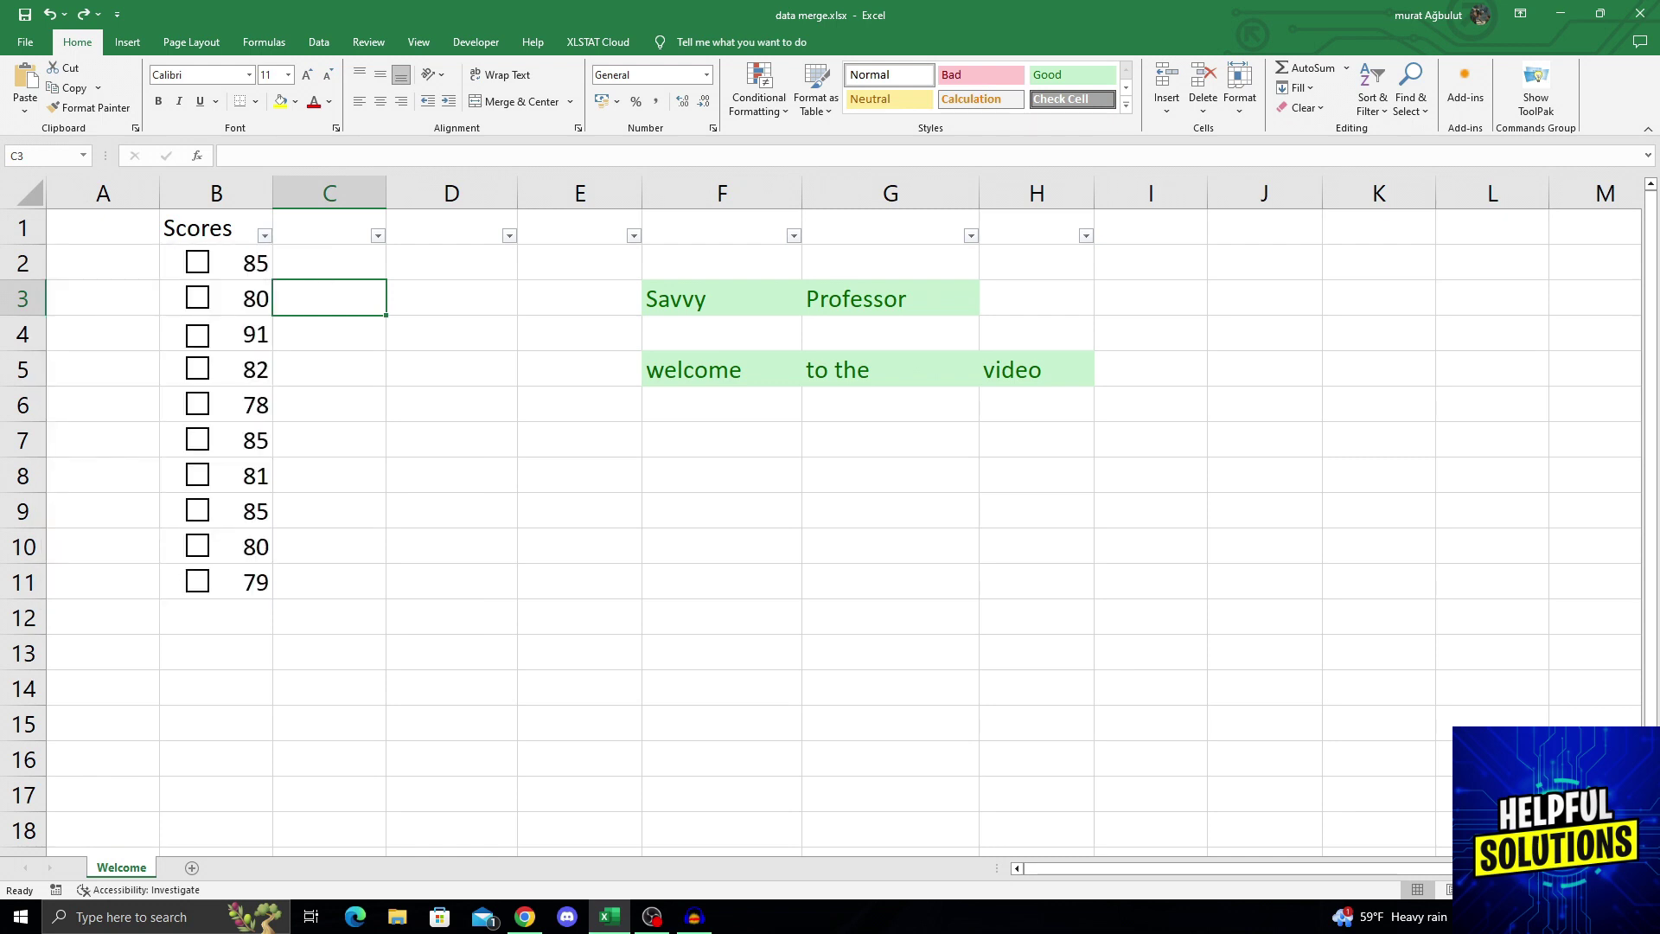
Step: Filter the Scores column to hide the 80 and 82 values
{"action": "key", "text": "Left"}
{"action": "key", "text": "Up"}
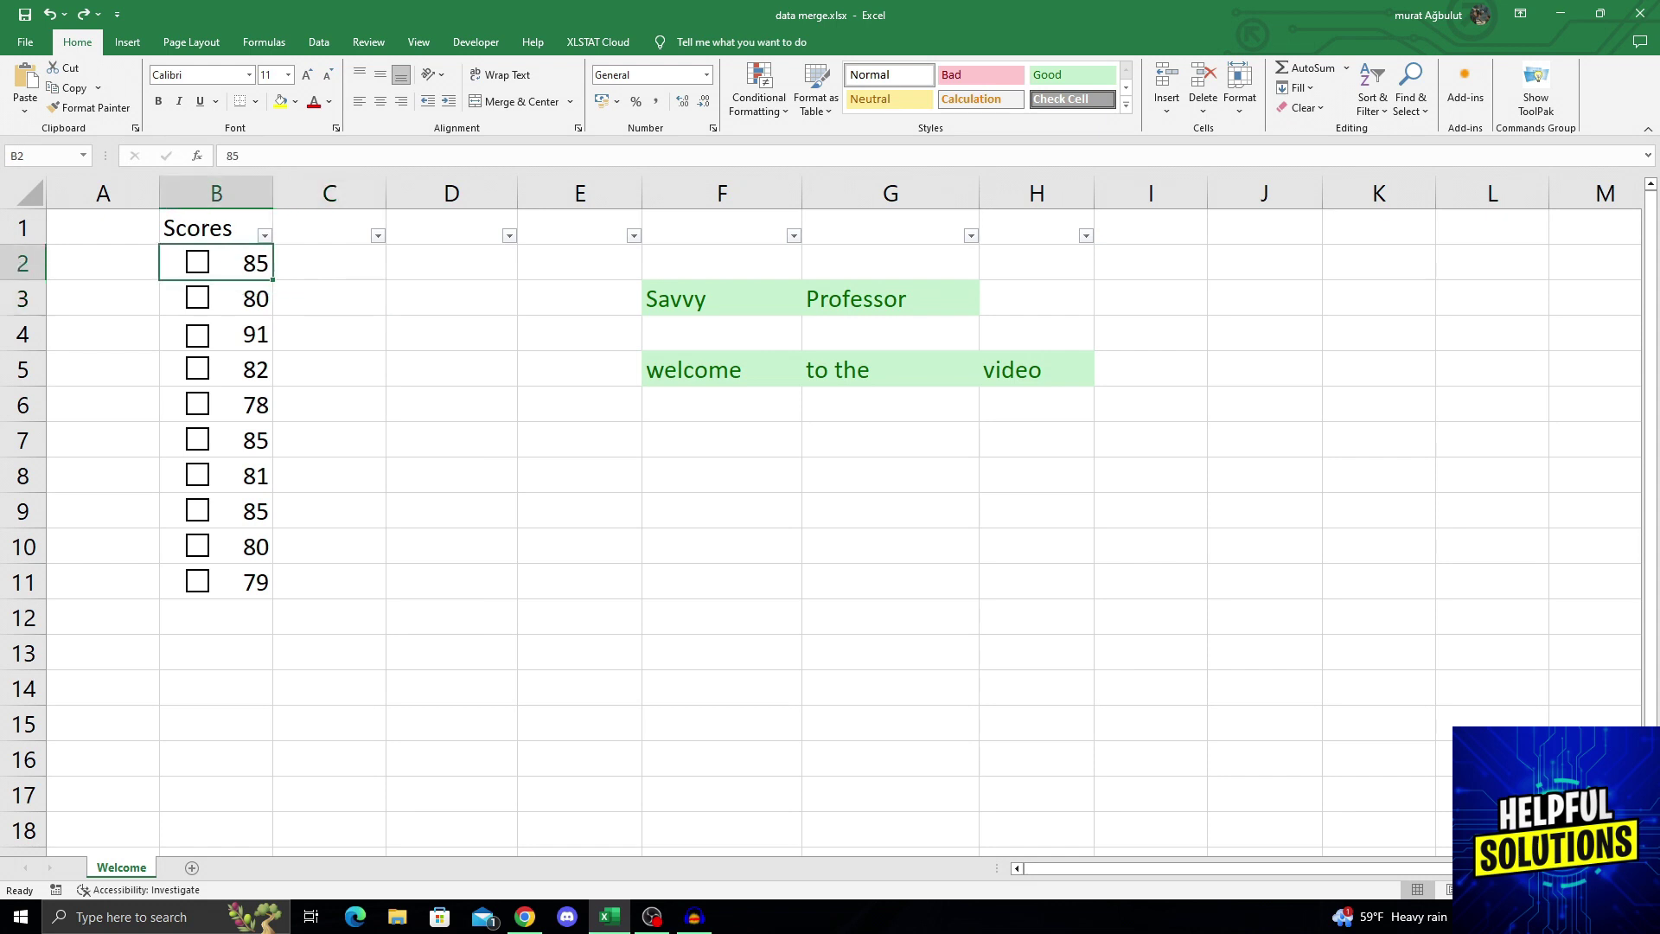
{"action": "left_click", "coordinate": [264, 235]}
{"action": "left_click", "coordinate": [93, 476]}
{"action": "left_click", "coordinate": [91, 508]}
{"action": "key", "text": "Tab"}
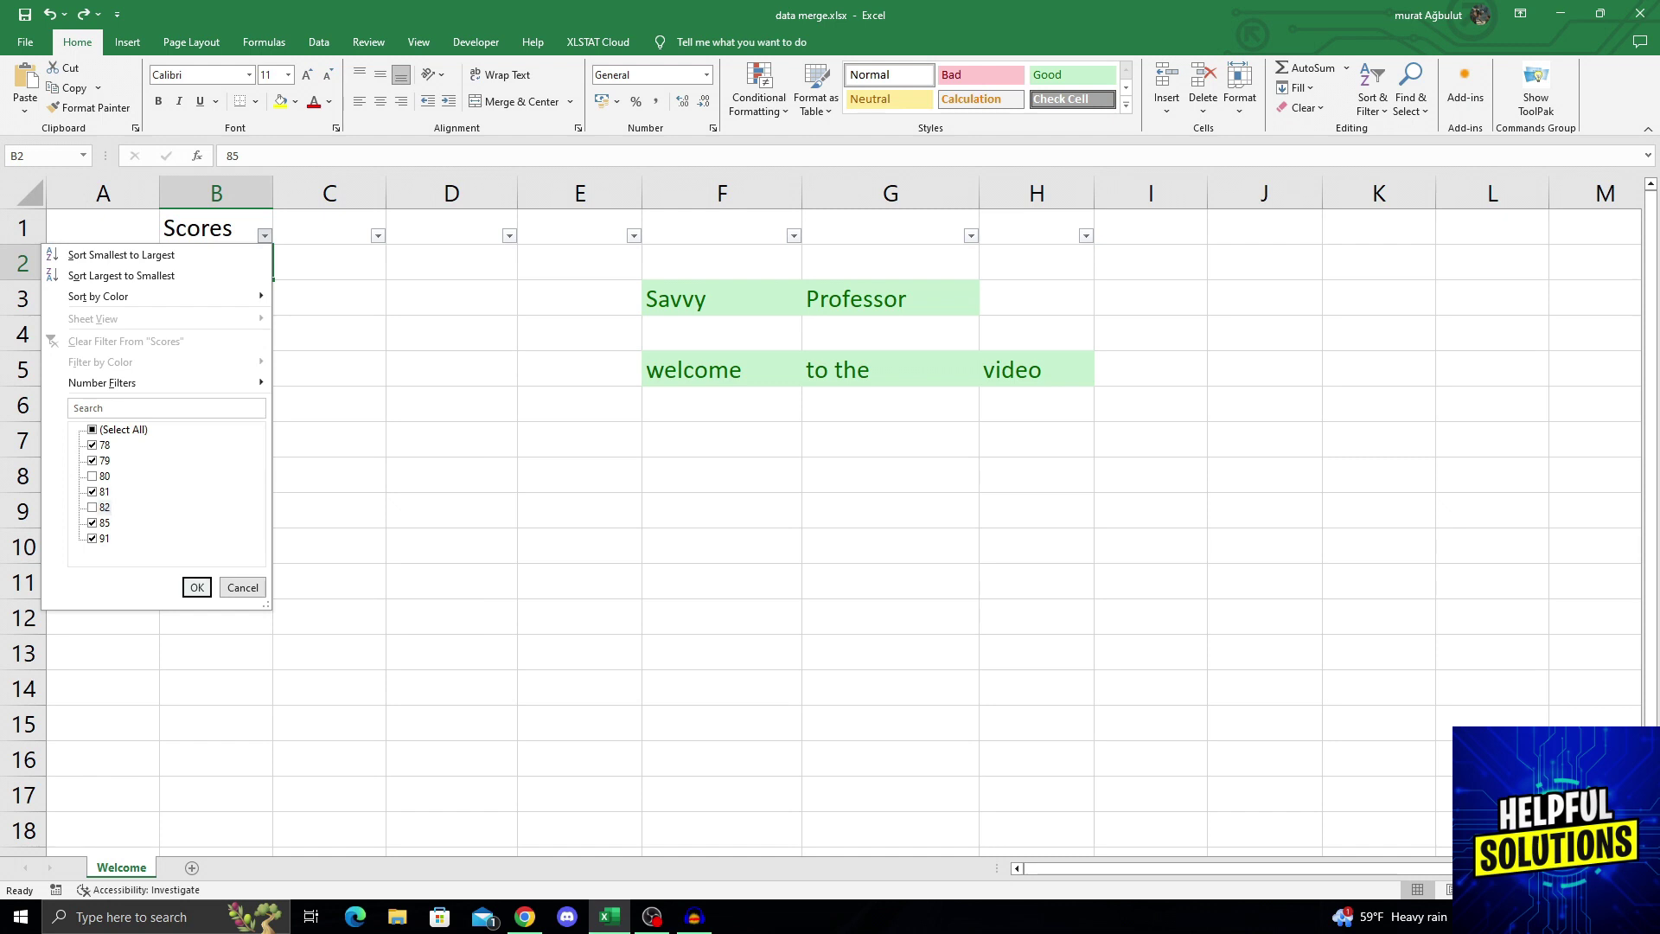
{"action": "key", "text": "Return"}
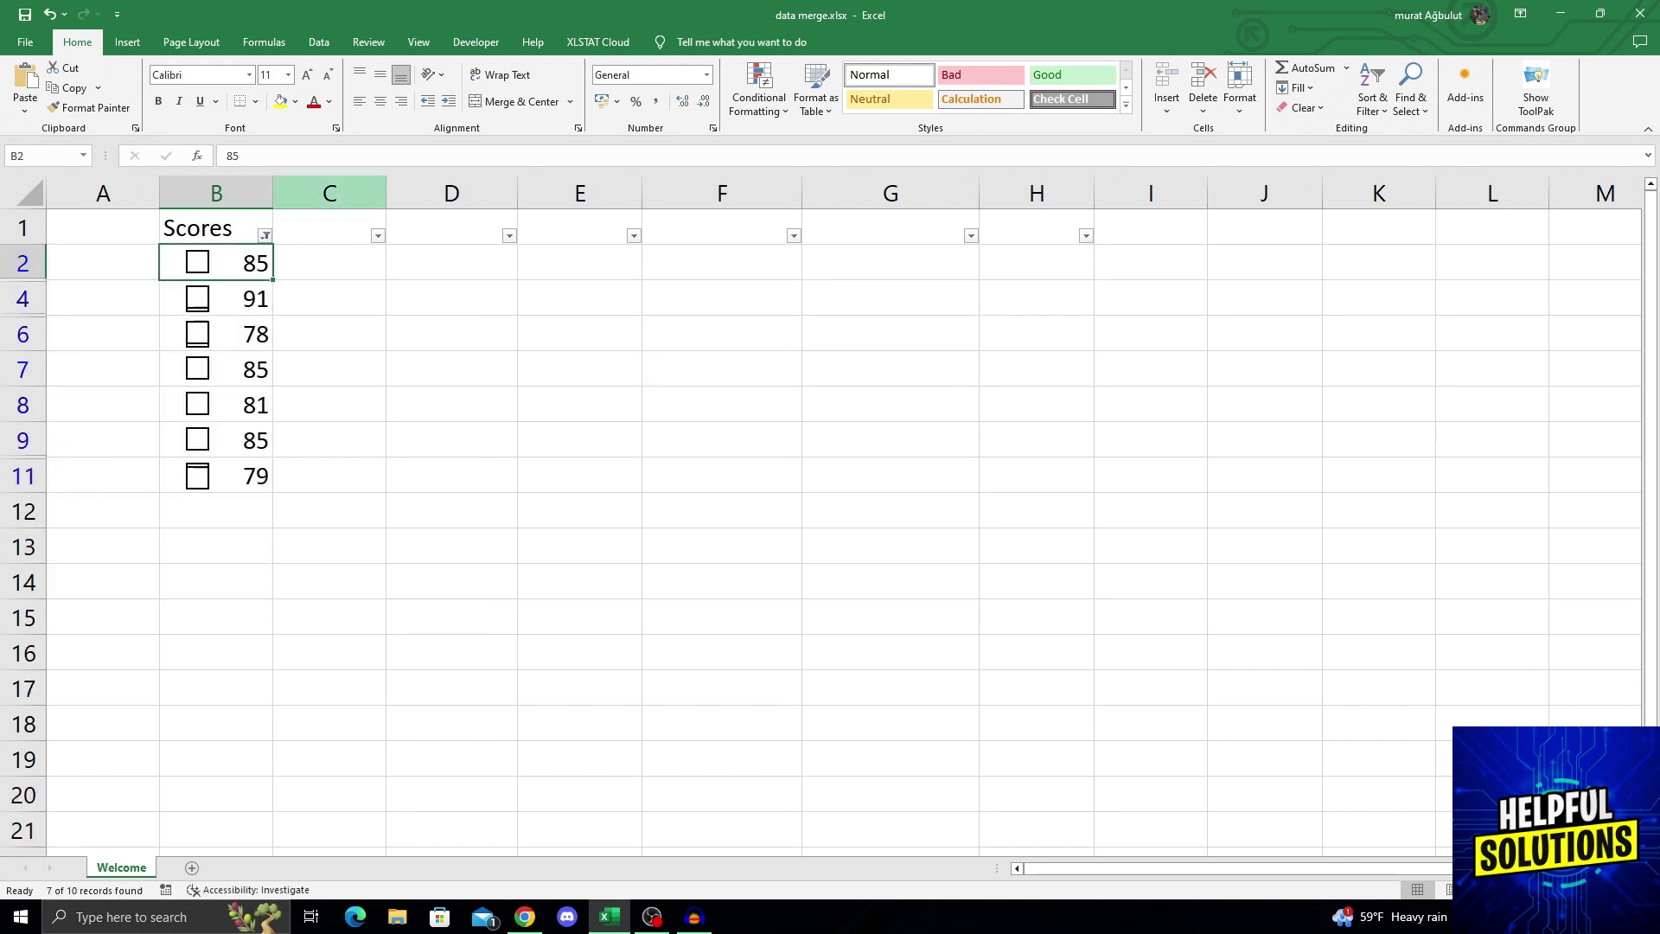
Step: Try smaller selections, then select the filtered block B2:I11
{"action": "left_click_drag", "start_coordinate": [452, 298], "coordinate": [1037, 369]}
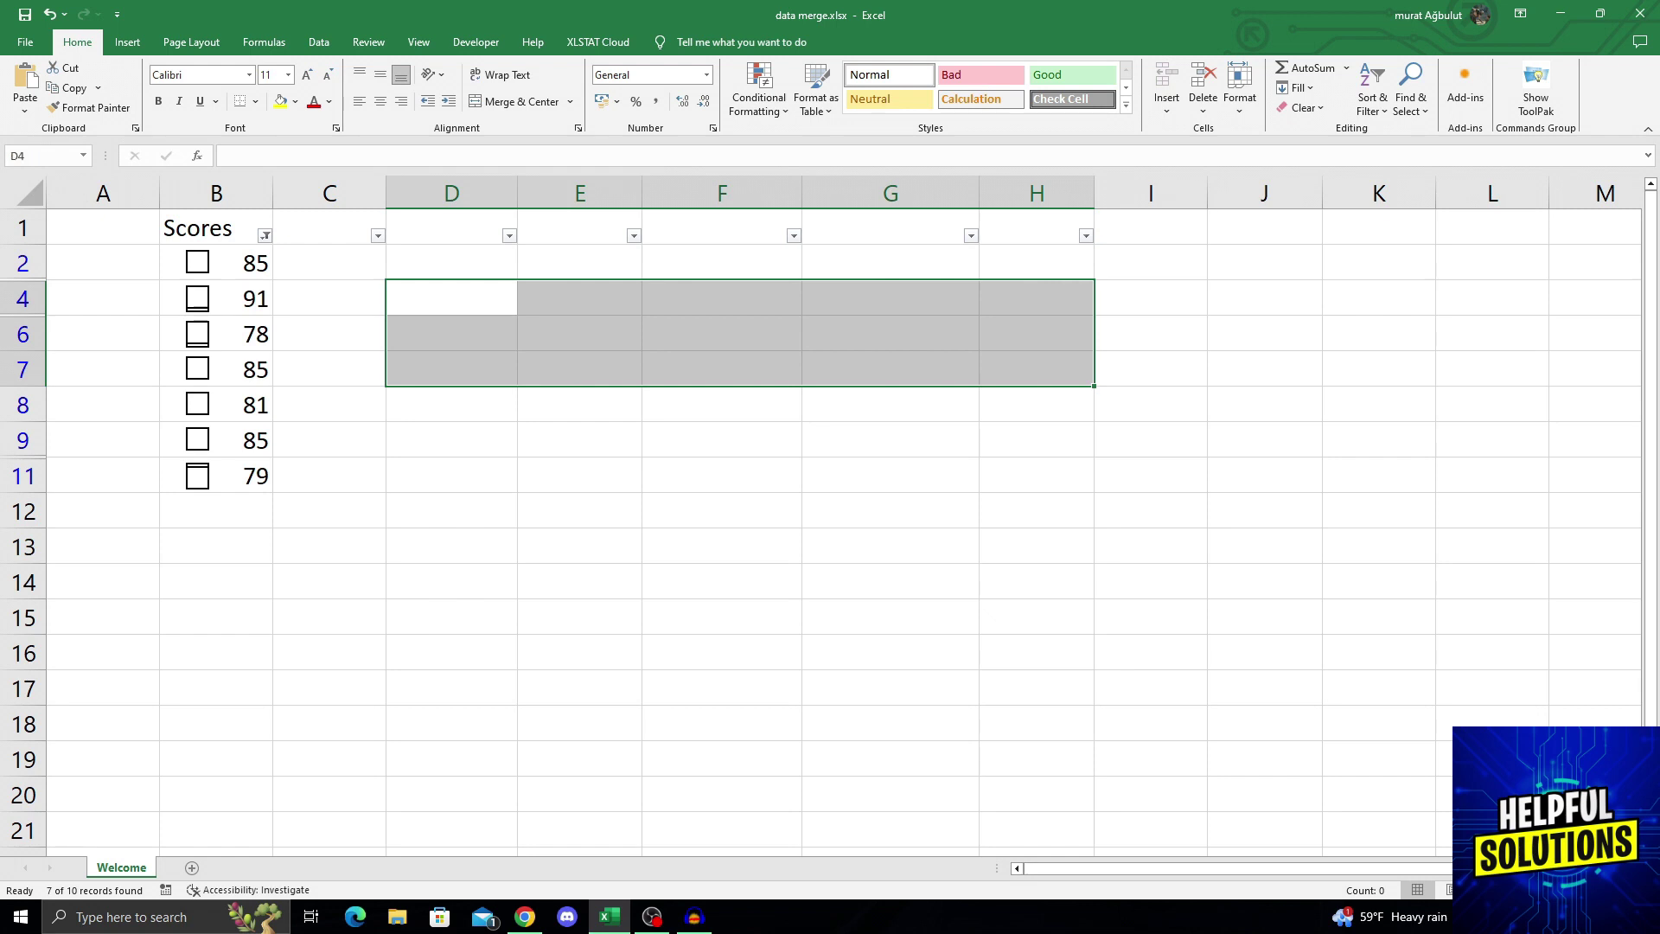
{"action": "left_click", "coordinate": [891, 404]}
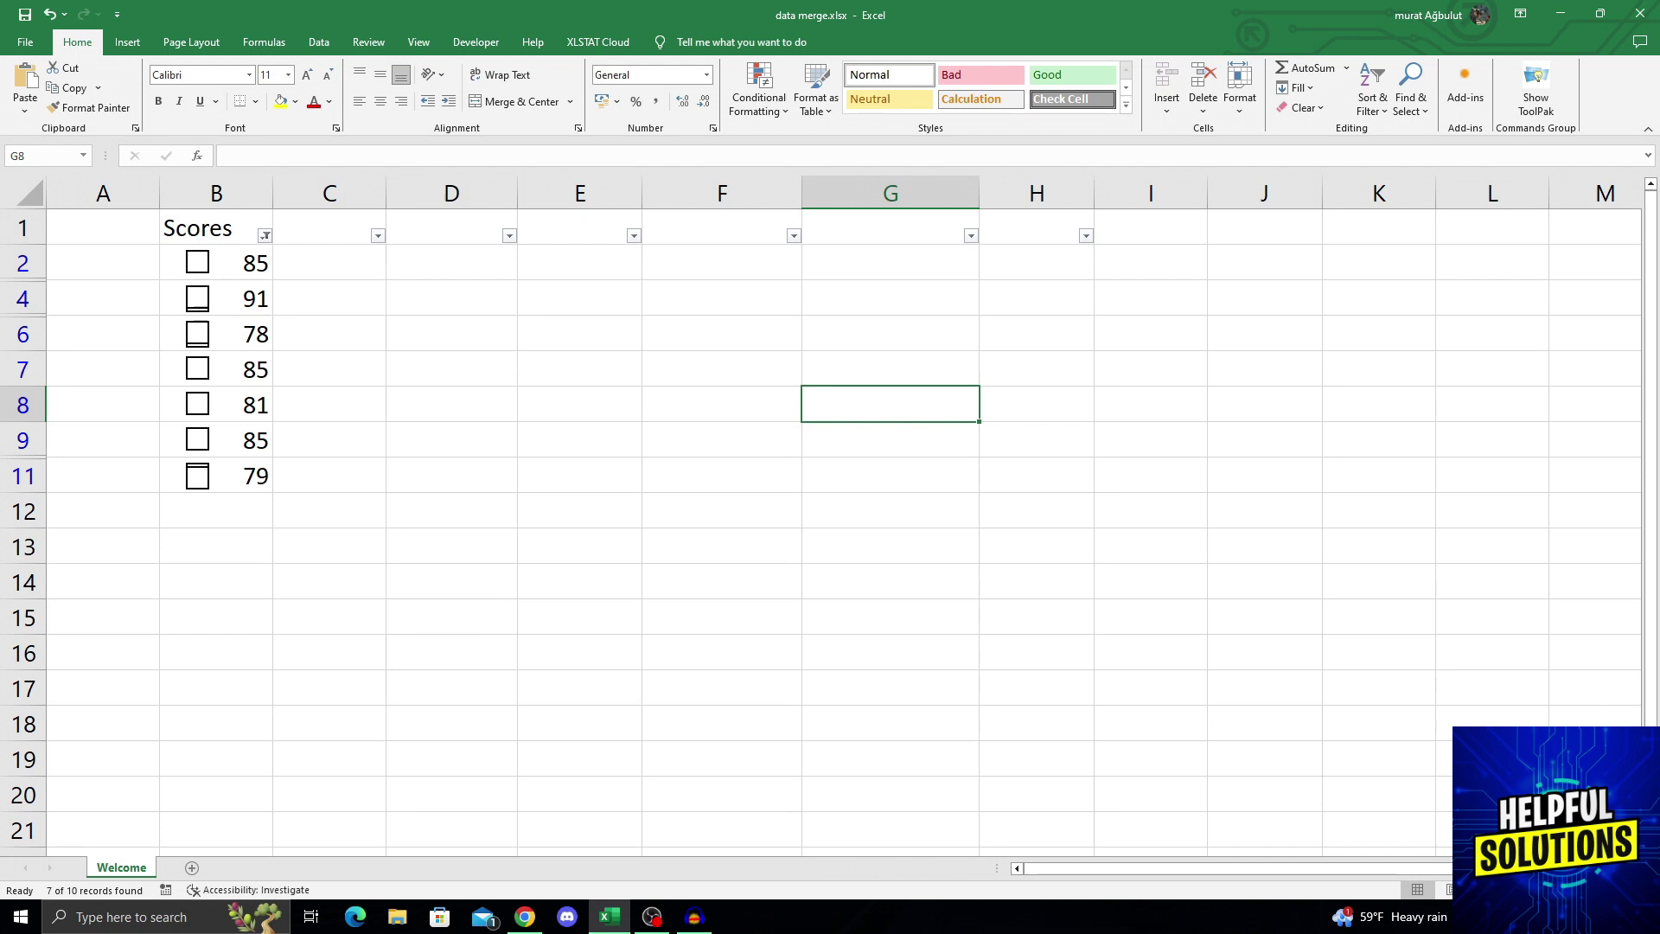
{"action": "left_click_drag", "start_coordinate": [215, 263], "coordinate": [1167, 480]}
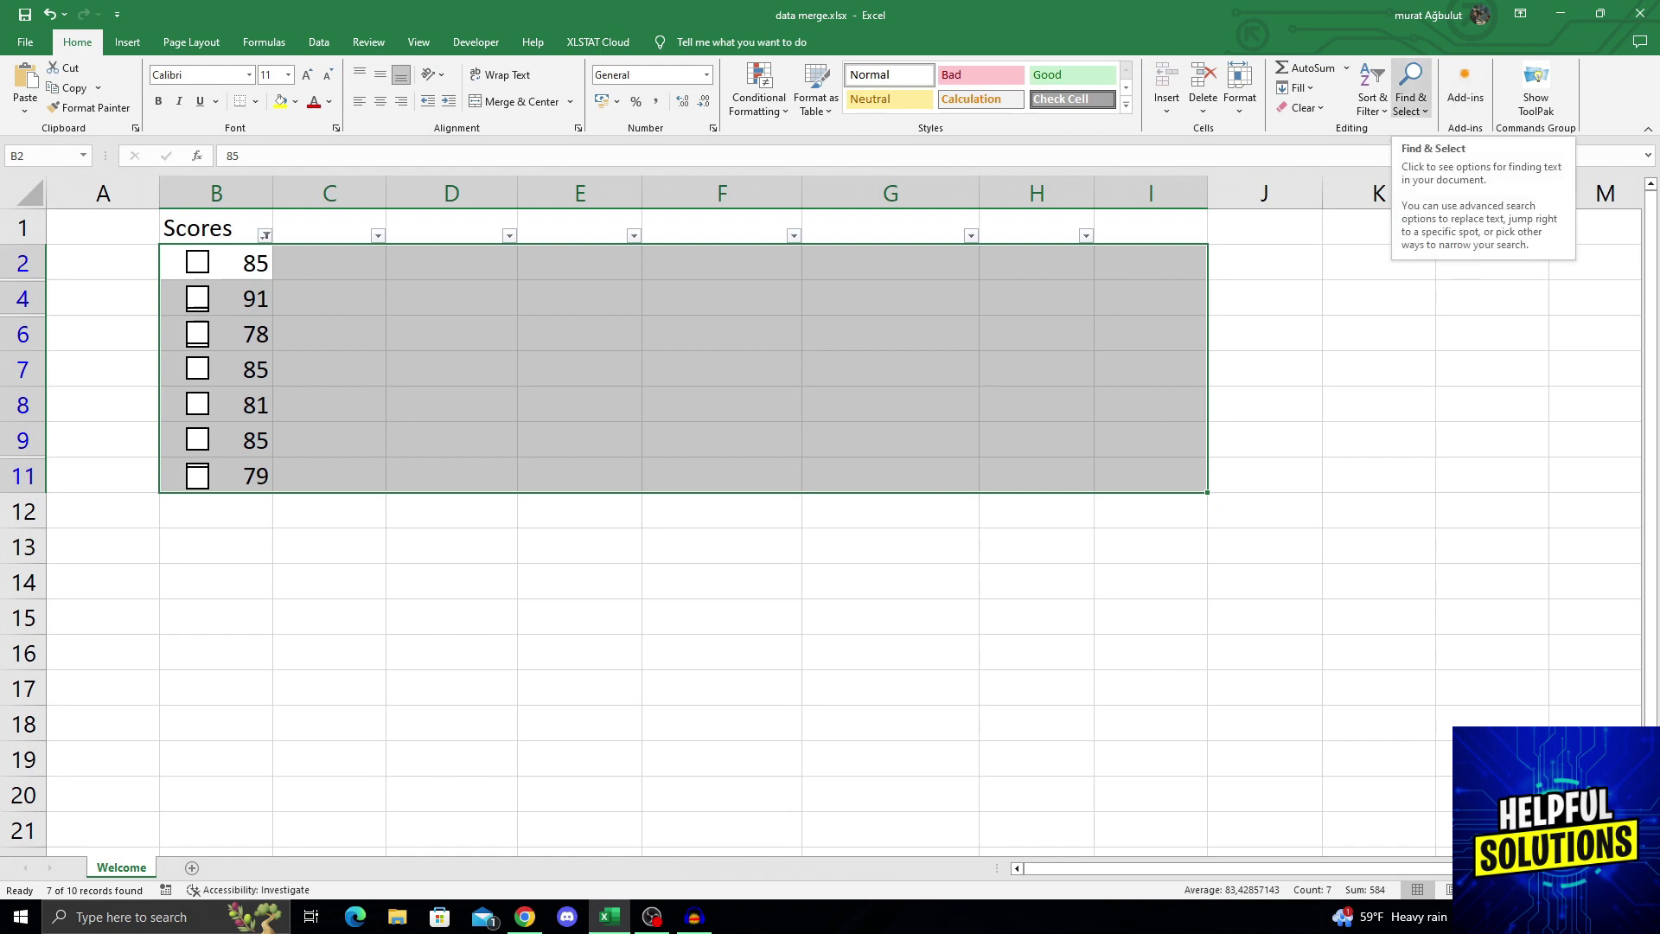
Step: Select only the visible cells of the block with Go To Special's Visible cells only
{"action": "left_click", "coordinate": [1410, 98]}
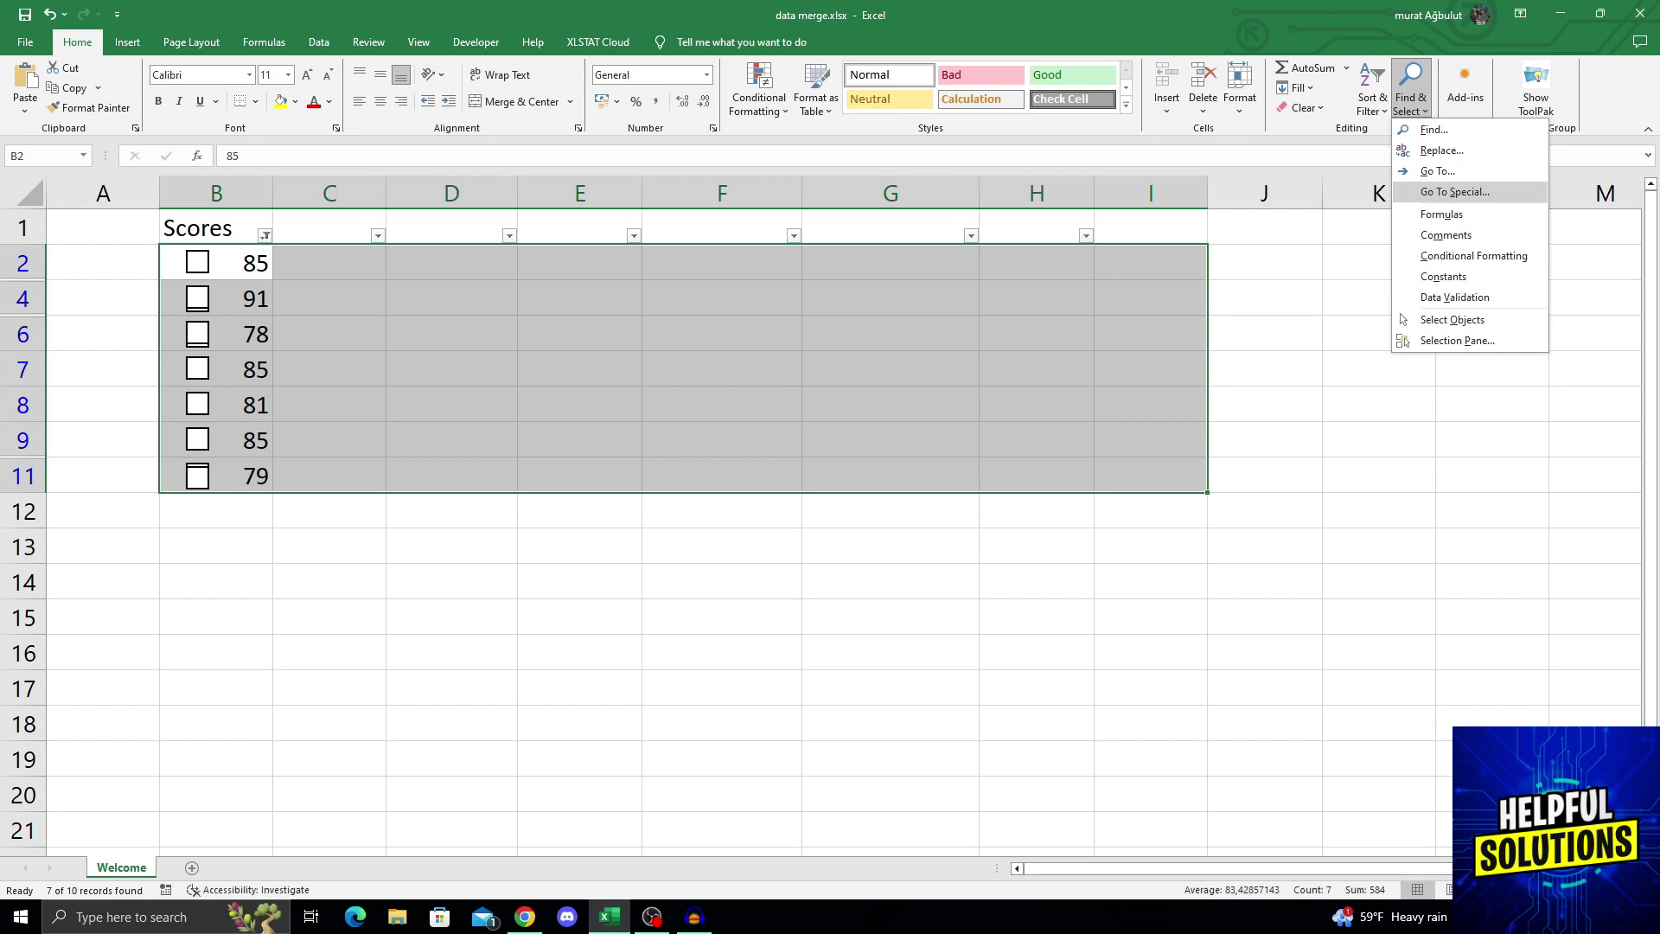
{"action": "left_click", "coordinate": [1453, 191]}
{"action": "mouse_move", "coordinate": [865, 116]}
{"action": "left_mouse_down"}
{"action": "mouse_move", "coordinate": [1357, 269]}
{"action": "mouse_move", "coordinate": [1376, 259]}
{"action": "left_mouse_up"}
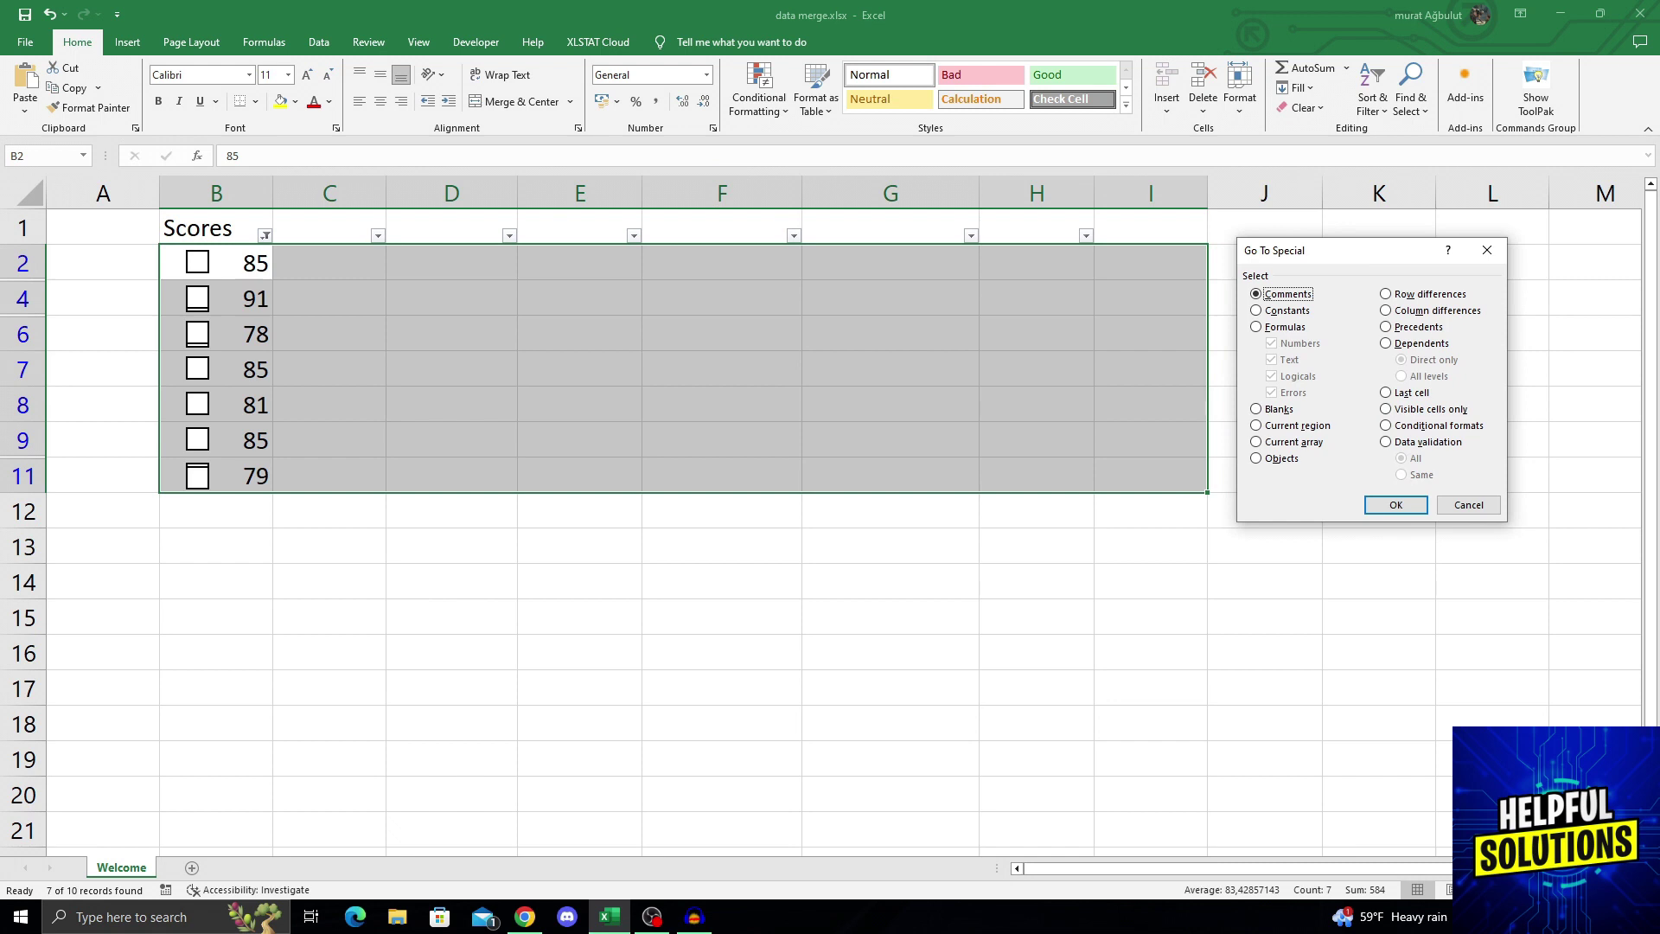
{"action": "key", "text": "Right"}
{"action": "key", "text": "Down"}
{"action": "key", "text": "Down"}
{"action": "key", "text": "Down"}
{"action": "key", "text": "Down"}
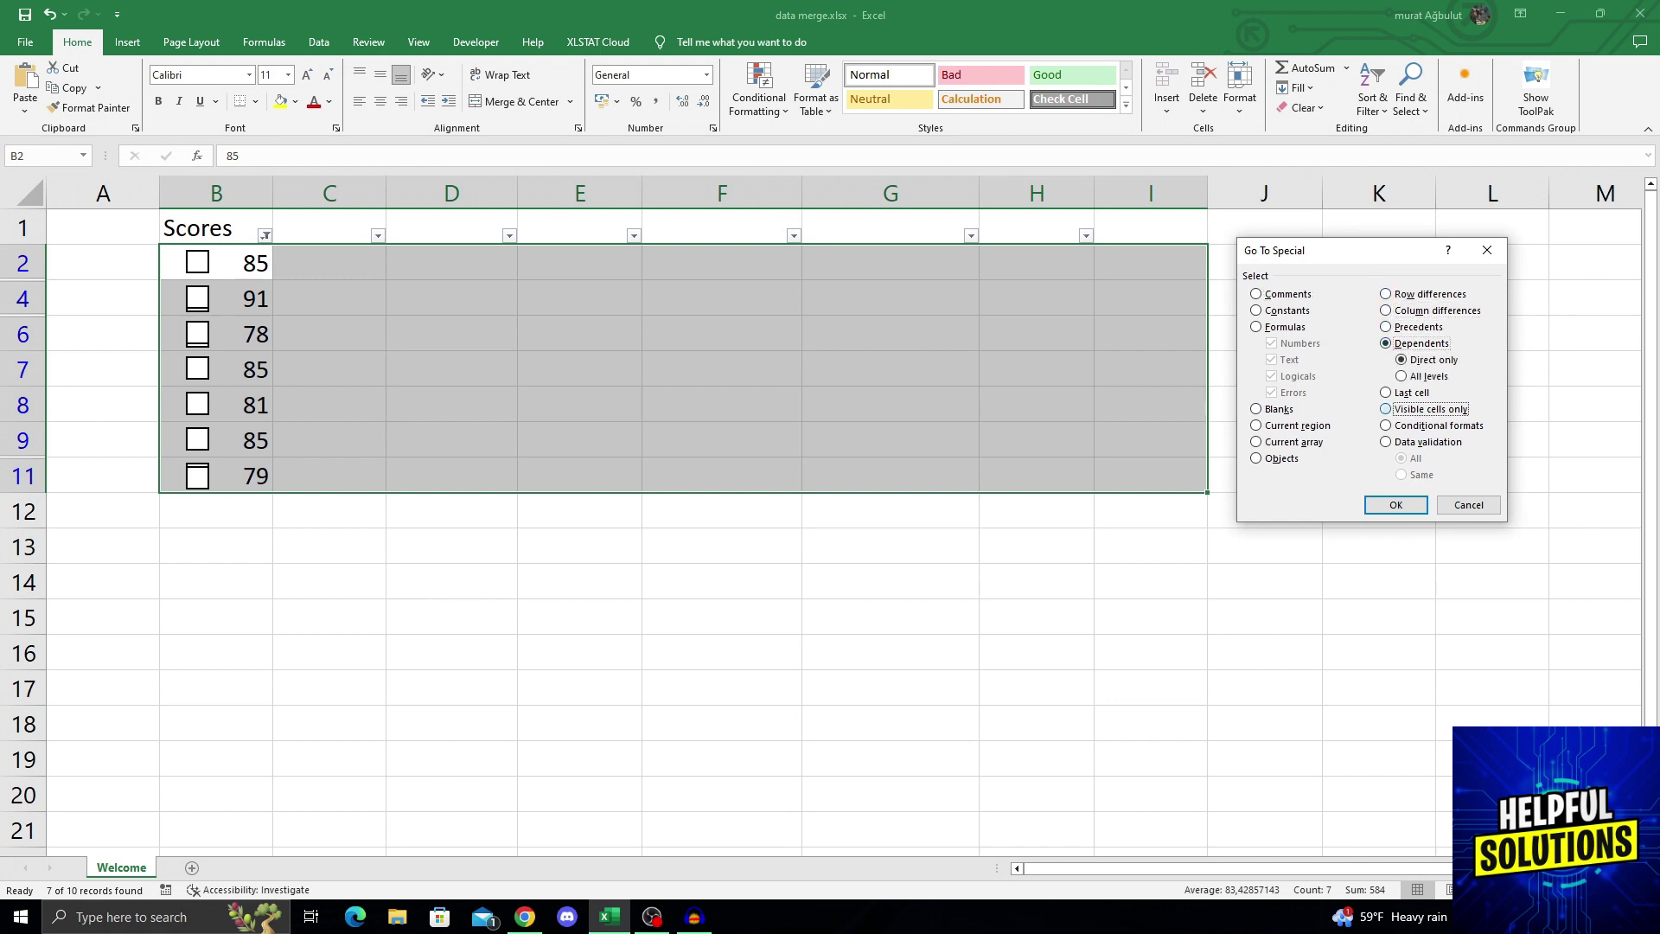
{"action": "key", "text": "Up"}
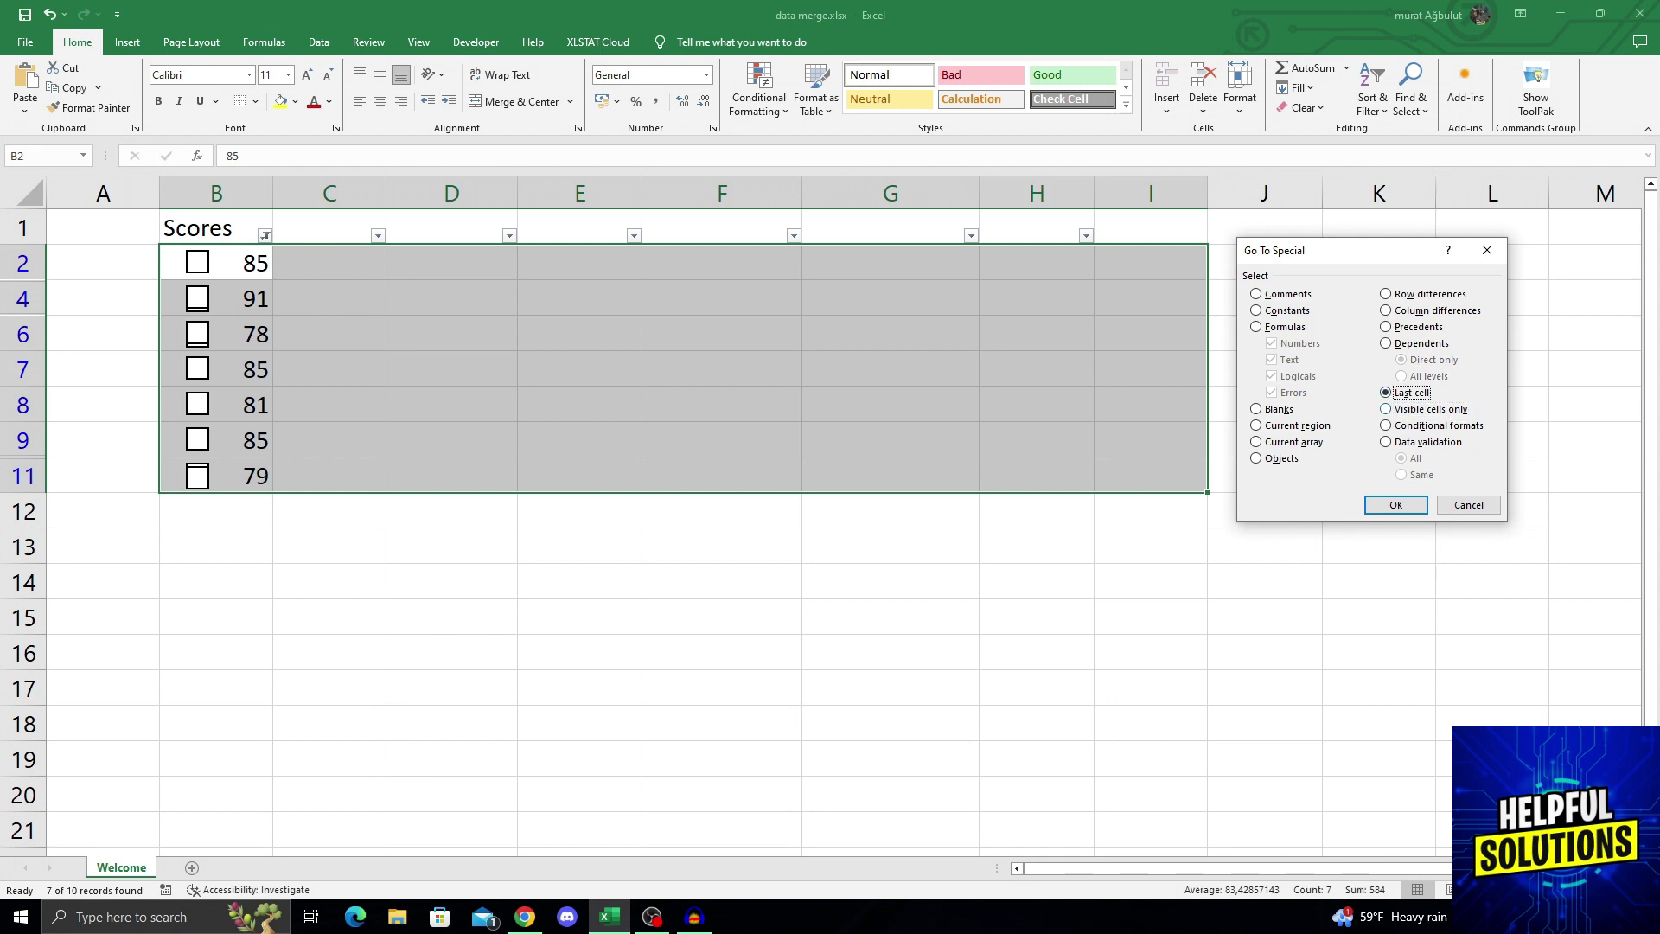
{"action": "key", "text": "Down"}
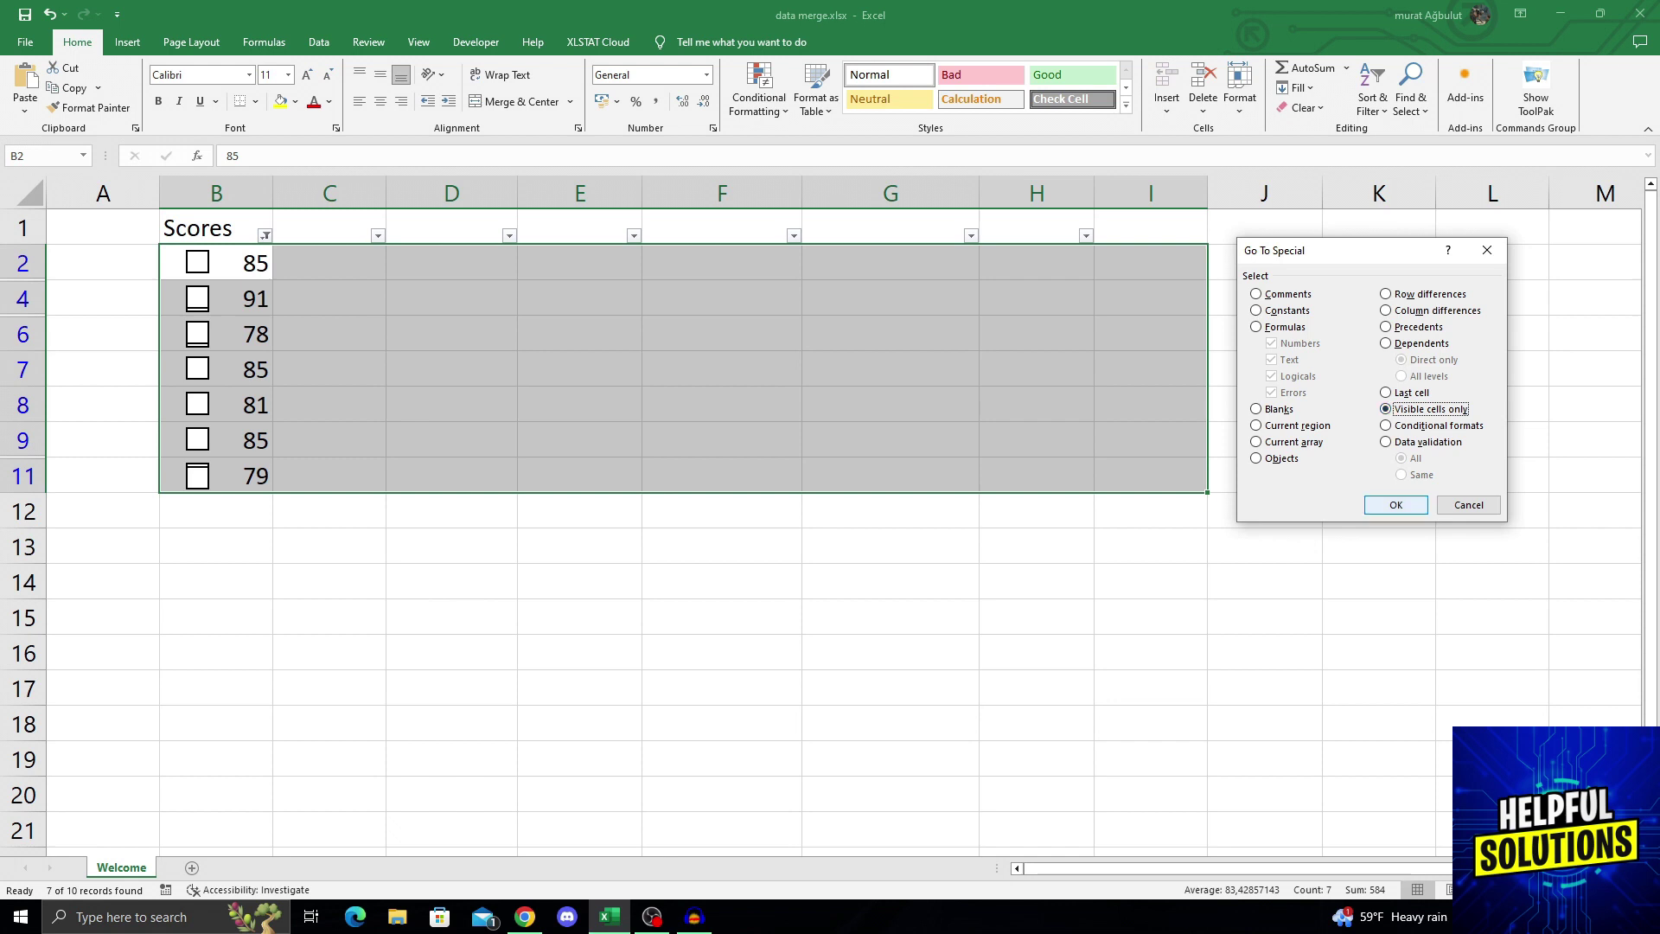
{"action": "left_click", "coordinate": [1396, 504]}
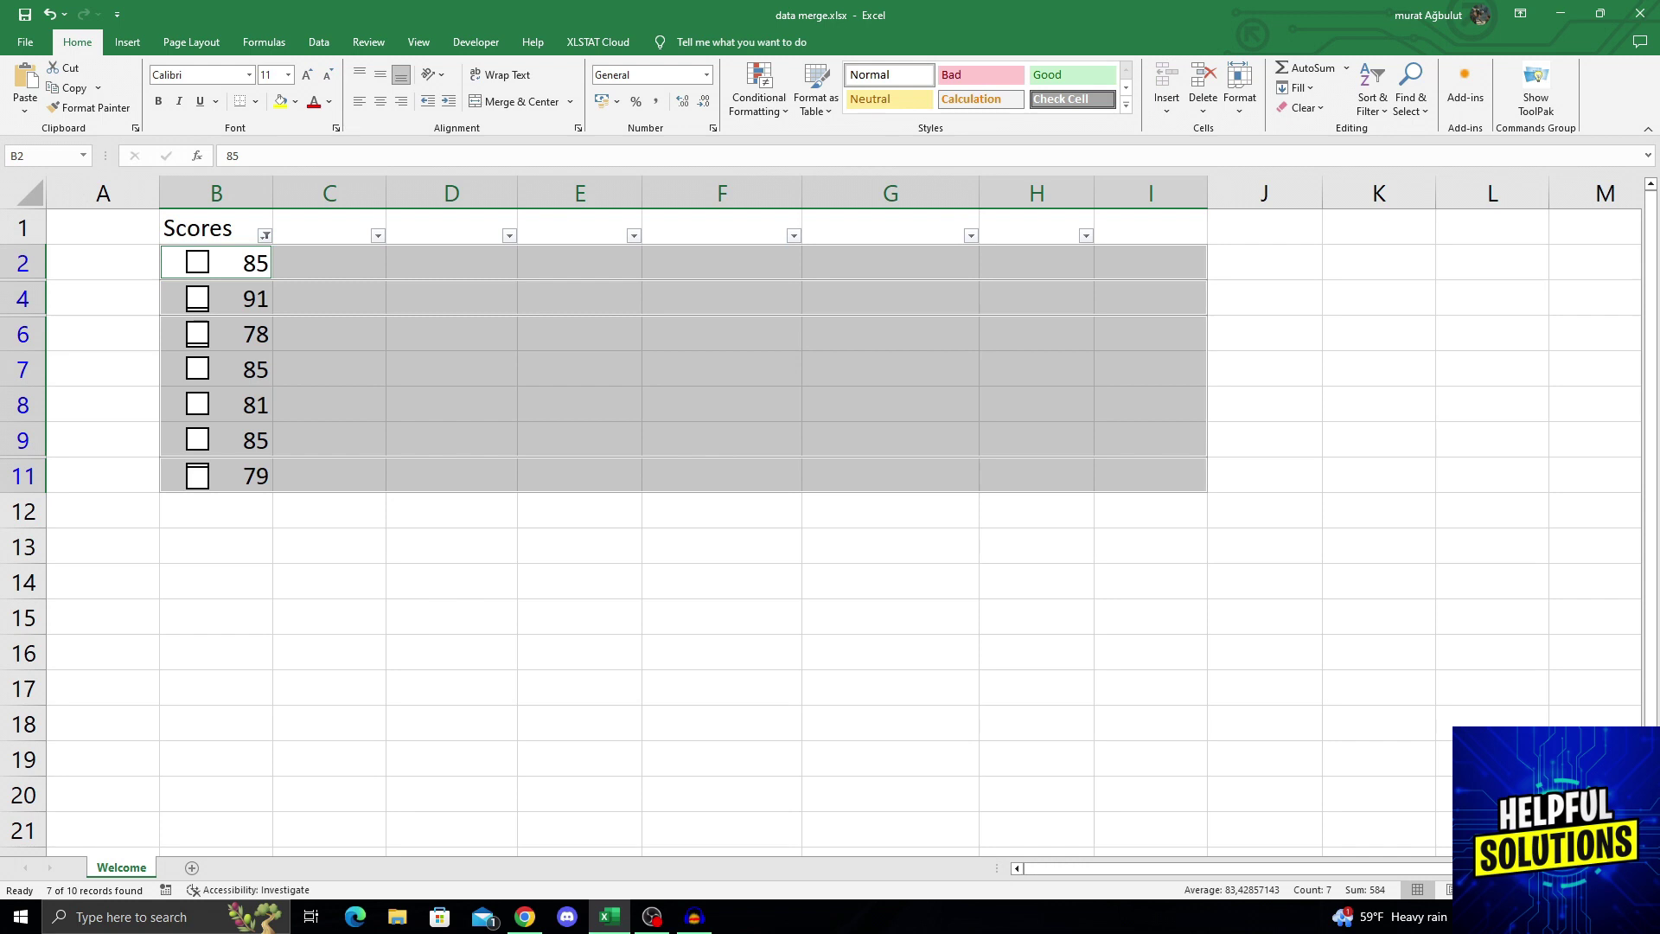
Step: Clear the visible scores and remove the Scores filter so all rows show
{"action": "key", "text": "Delete"}
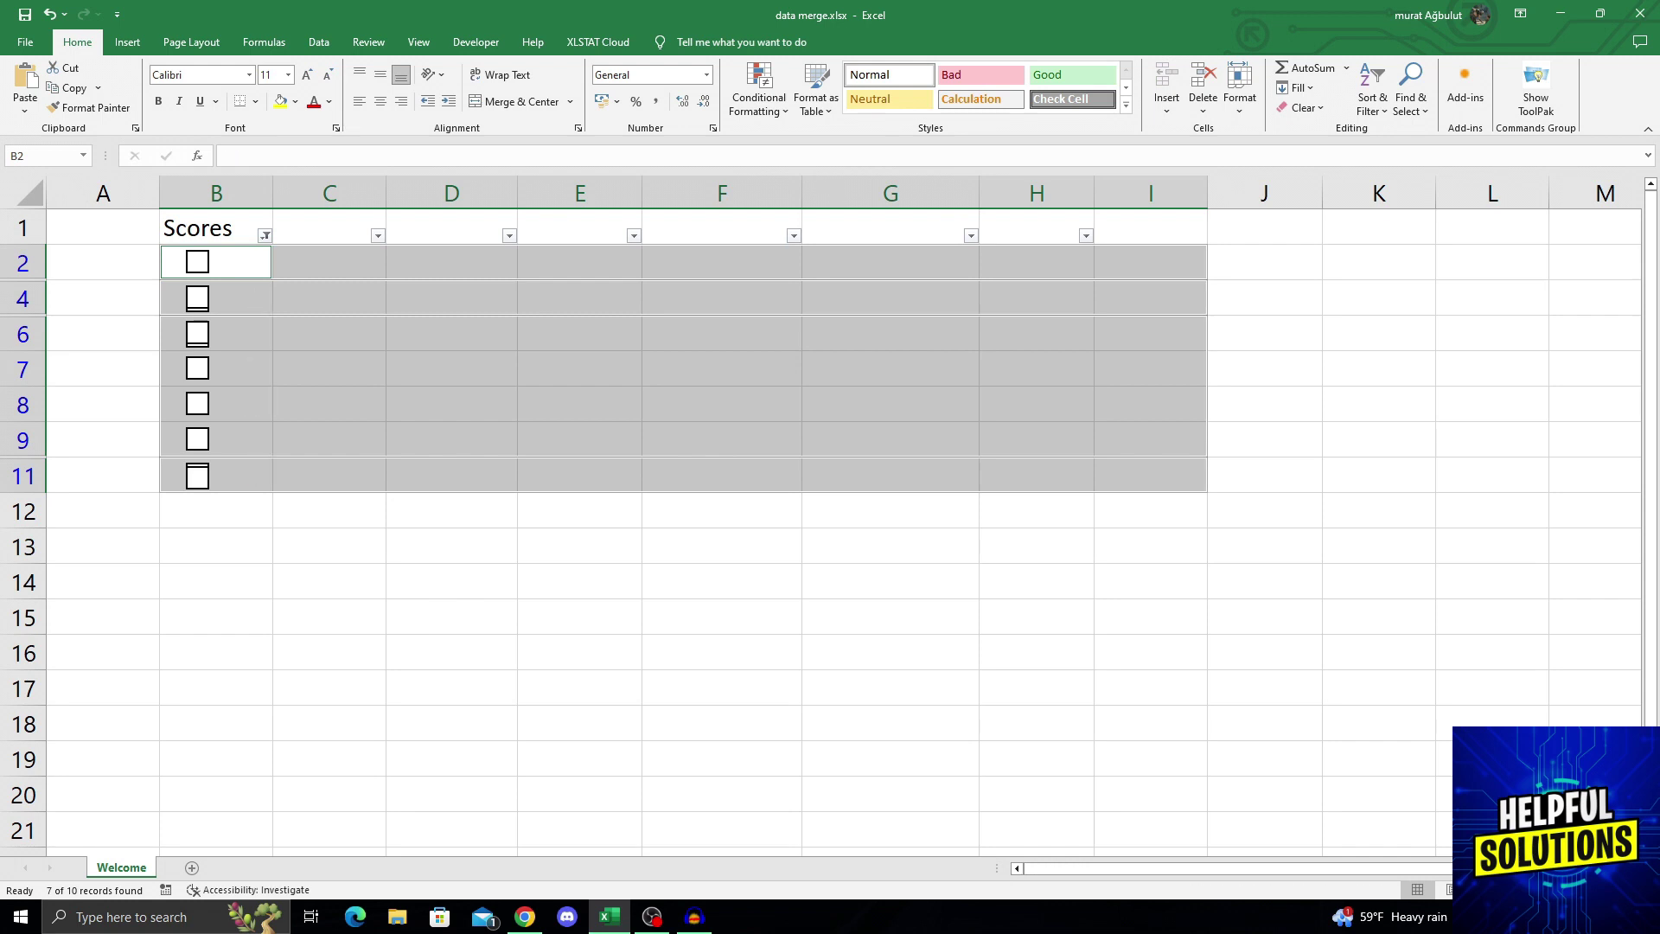
{"action": "left_click", "coordinate": [451, 510]}
{"action": "left_click", "coordinate": [265, 234]}
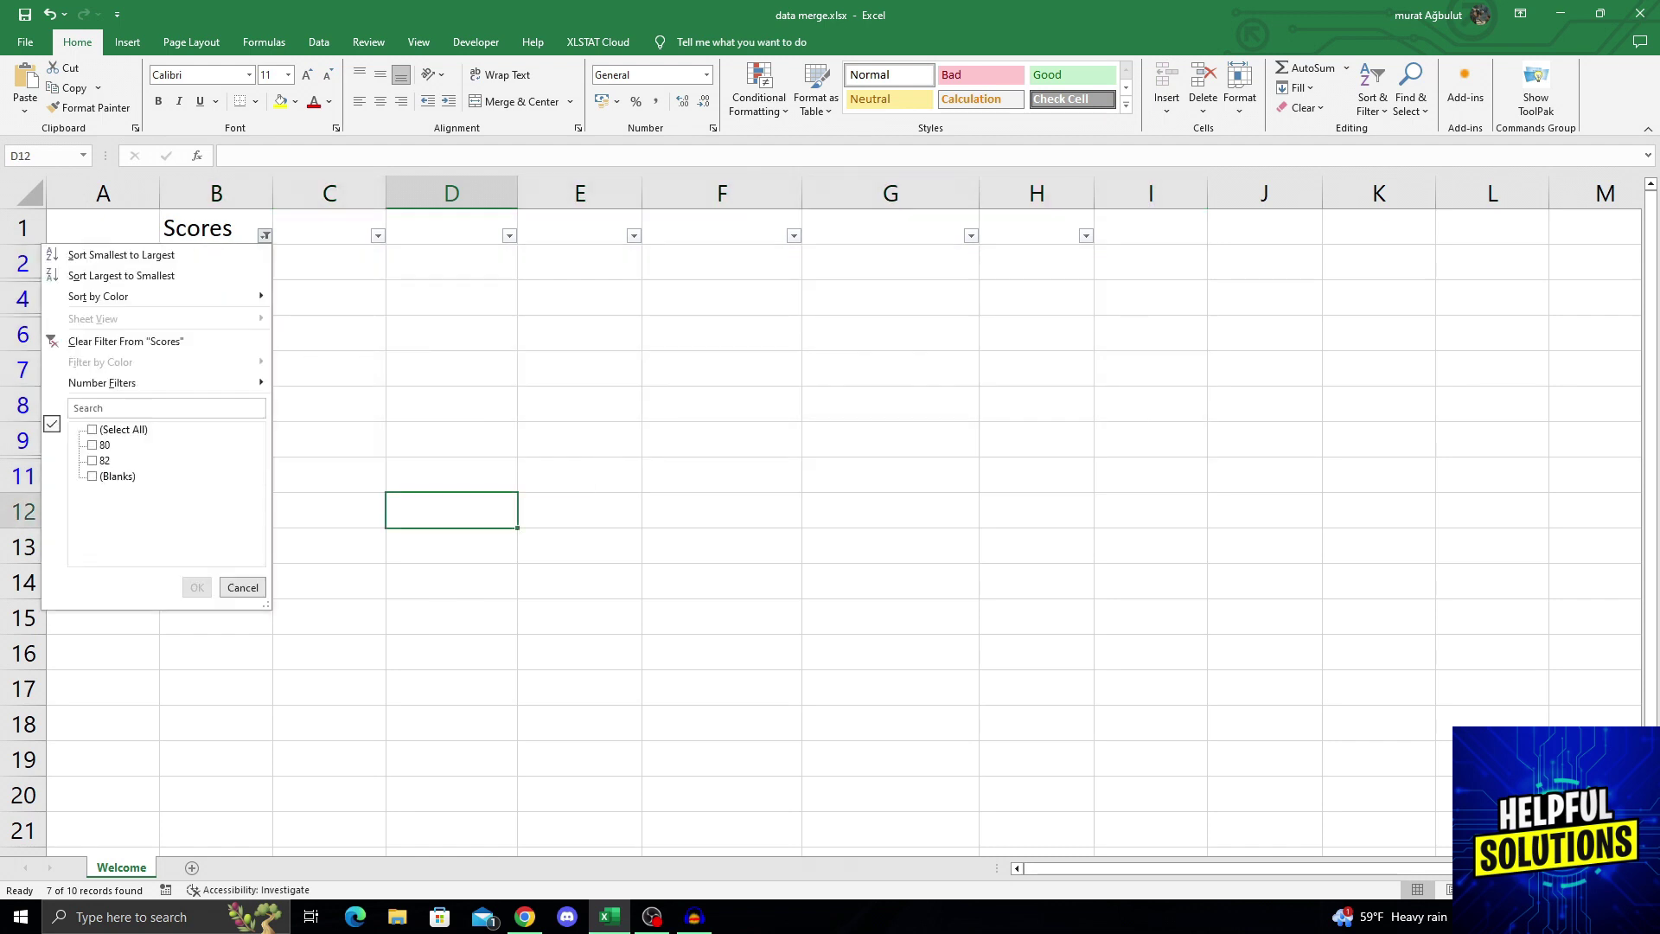
{"action": "left_click", "coordinate": [91, 430]}
{"action": "left_click", "coordinate": [195, 587]}
Step: Check the remaining 80, 82, 80 scores and green text, then select A2:J13
{"action": "left_click", "coordinate": [329, 440]}
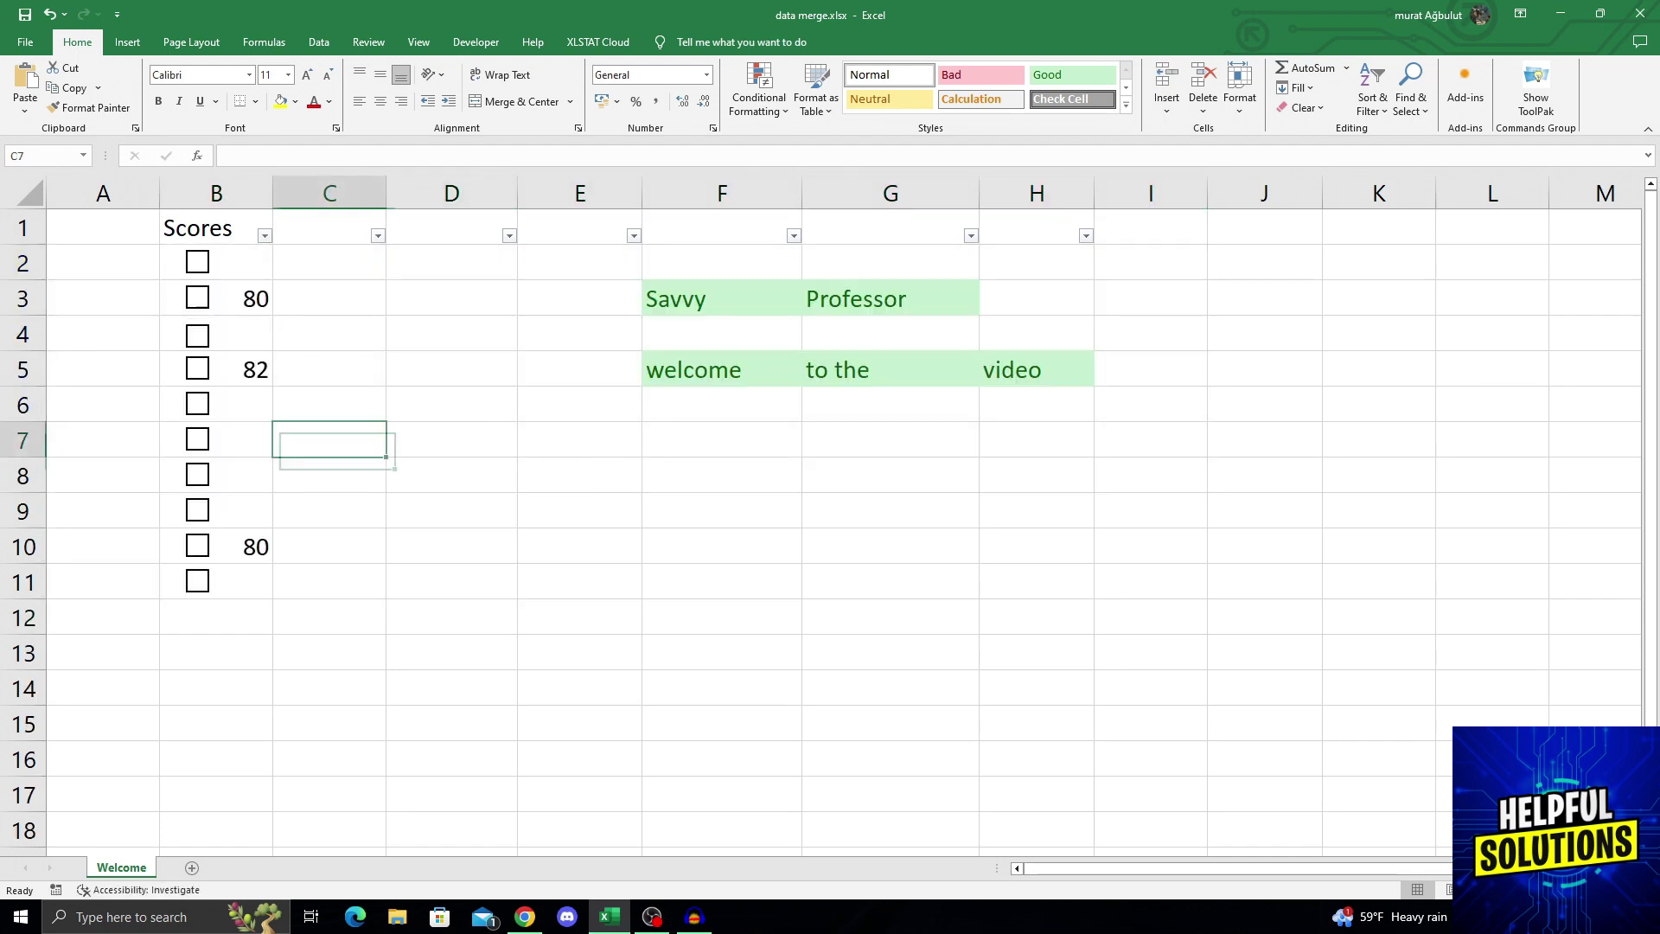
{"action": "left_click", "coordinate": [580, 263]}
{"action": "left_click", "coordinate": [234, 546]}
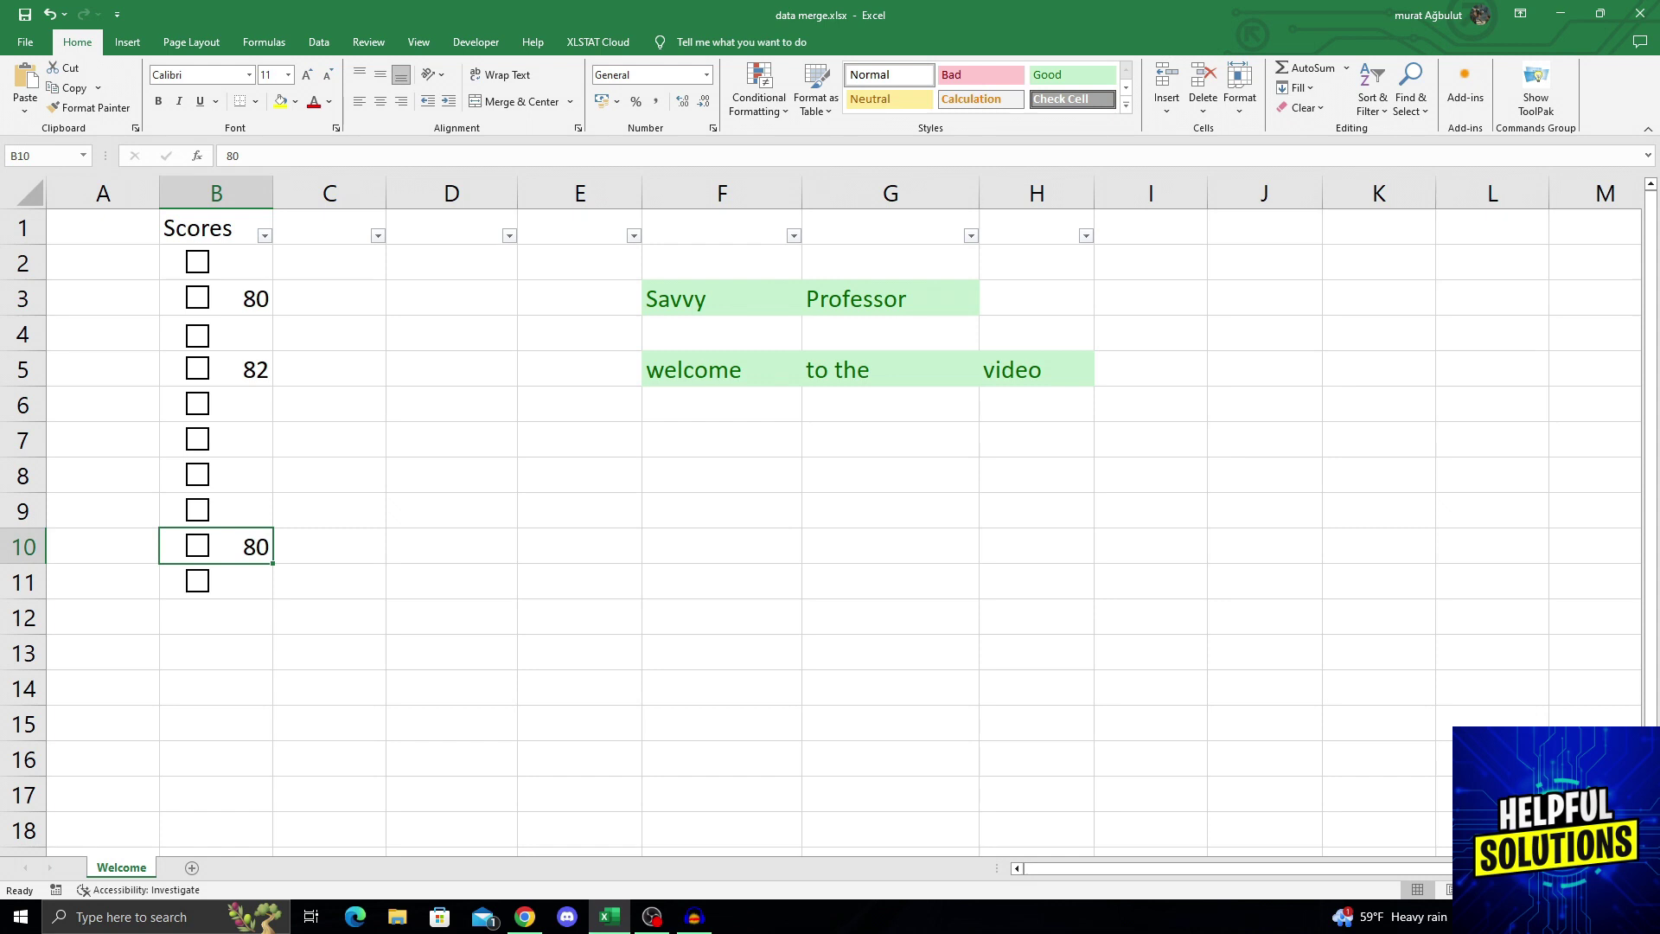
{"action": "mouse_move", "coordinate": [216, 299]}
{"action": "left_mouse_down"}
{"action": "mouse_move", "coordinate": [1265, 405]}
{"action": "mouse_move", "coordinate": [1037, 370]}
{"action": "left_mouse_up"}
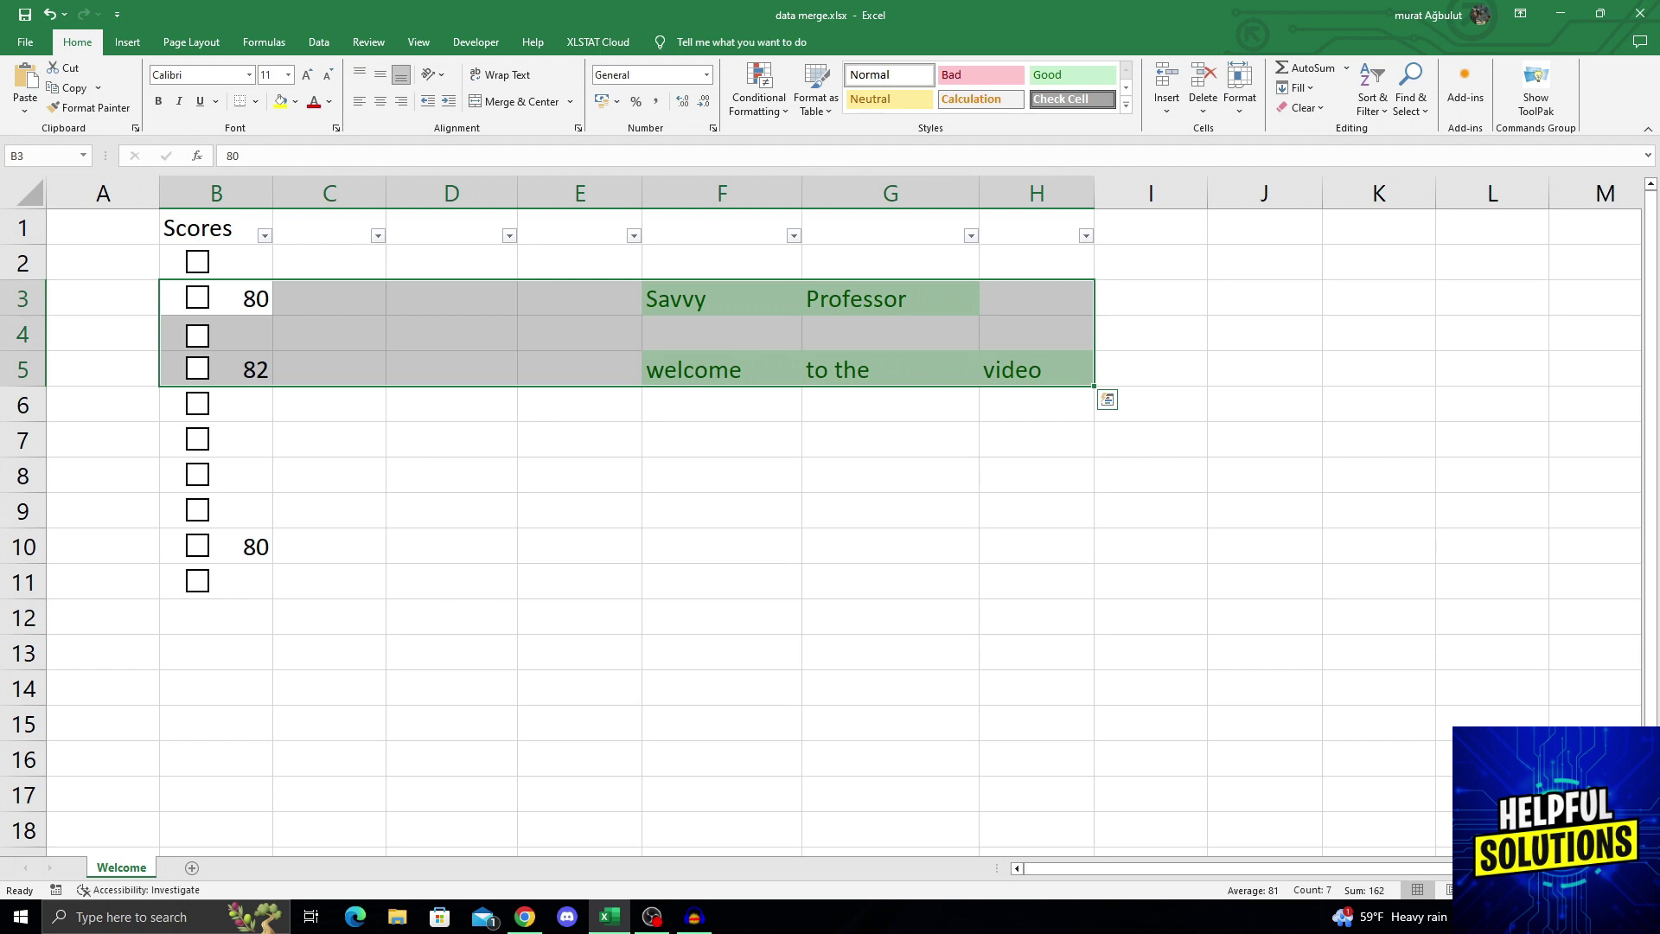
{"action": "left_click", "coordinate": [890, 441]}
{"action": "left_click_drag", "start_coordinate": [103, 262], "coordinate": [1265, 653]}
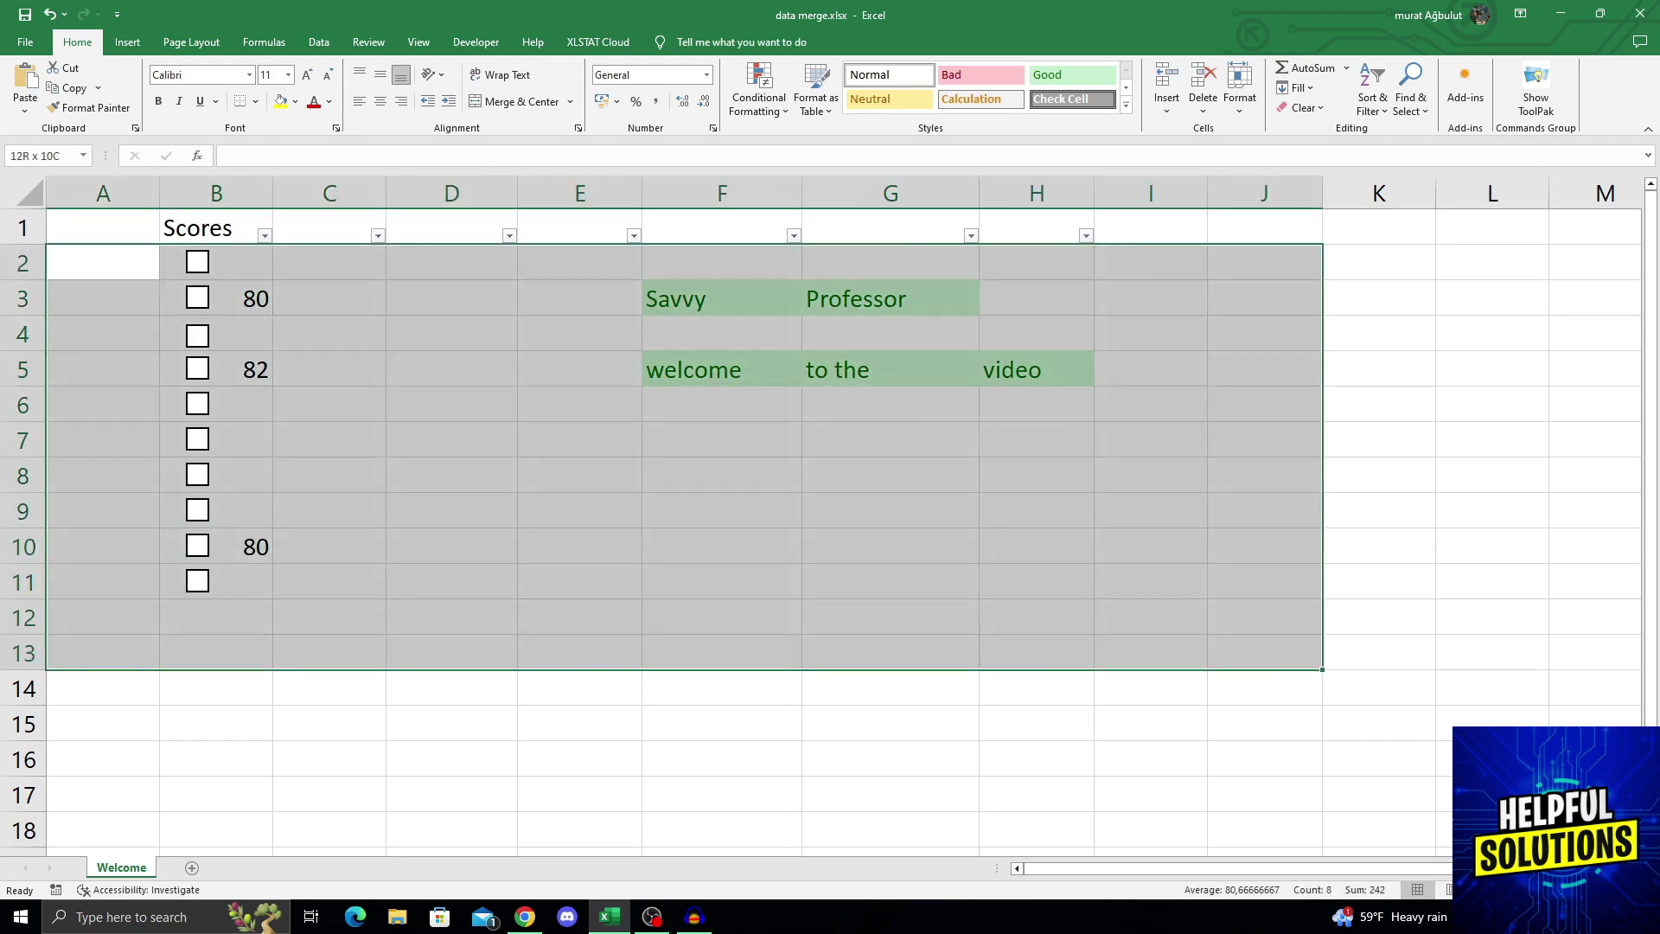
{"action": "left_click_drag", "start_coordinate": [1265, 653], "coordinate": [1265, 652]}
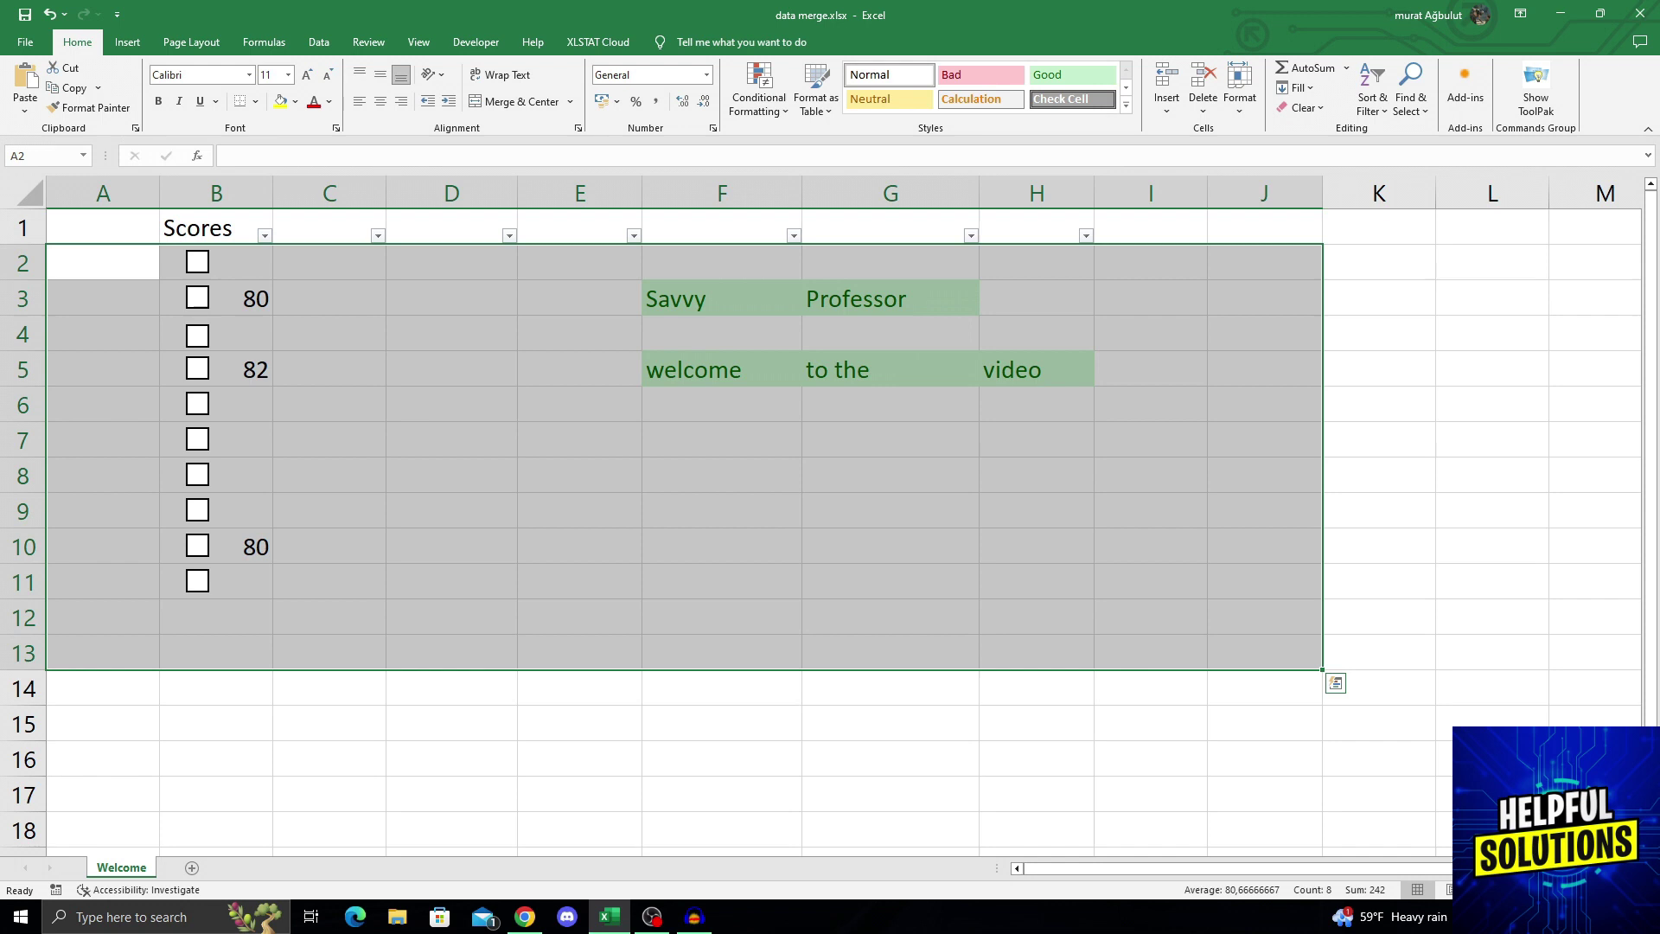